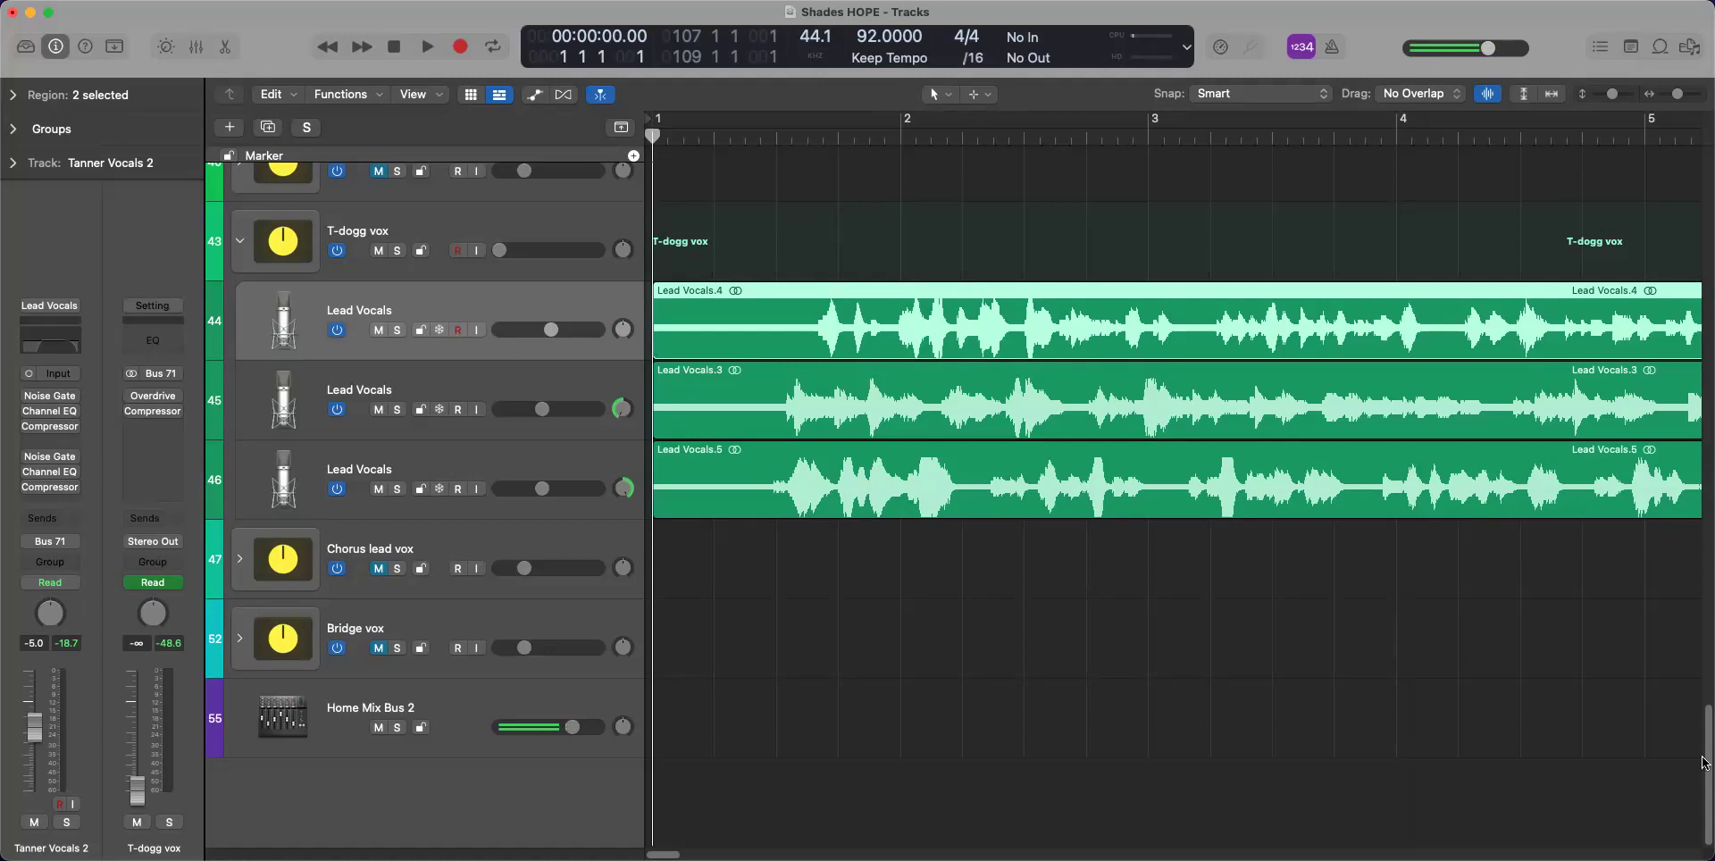
Scroll the track list back to the top so track 1, Presenter Vox, is visible
drag(1704, 761, 1708, 134)
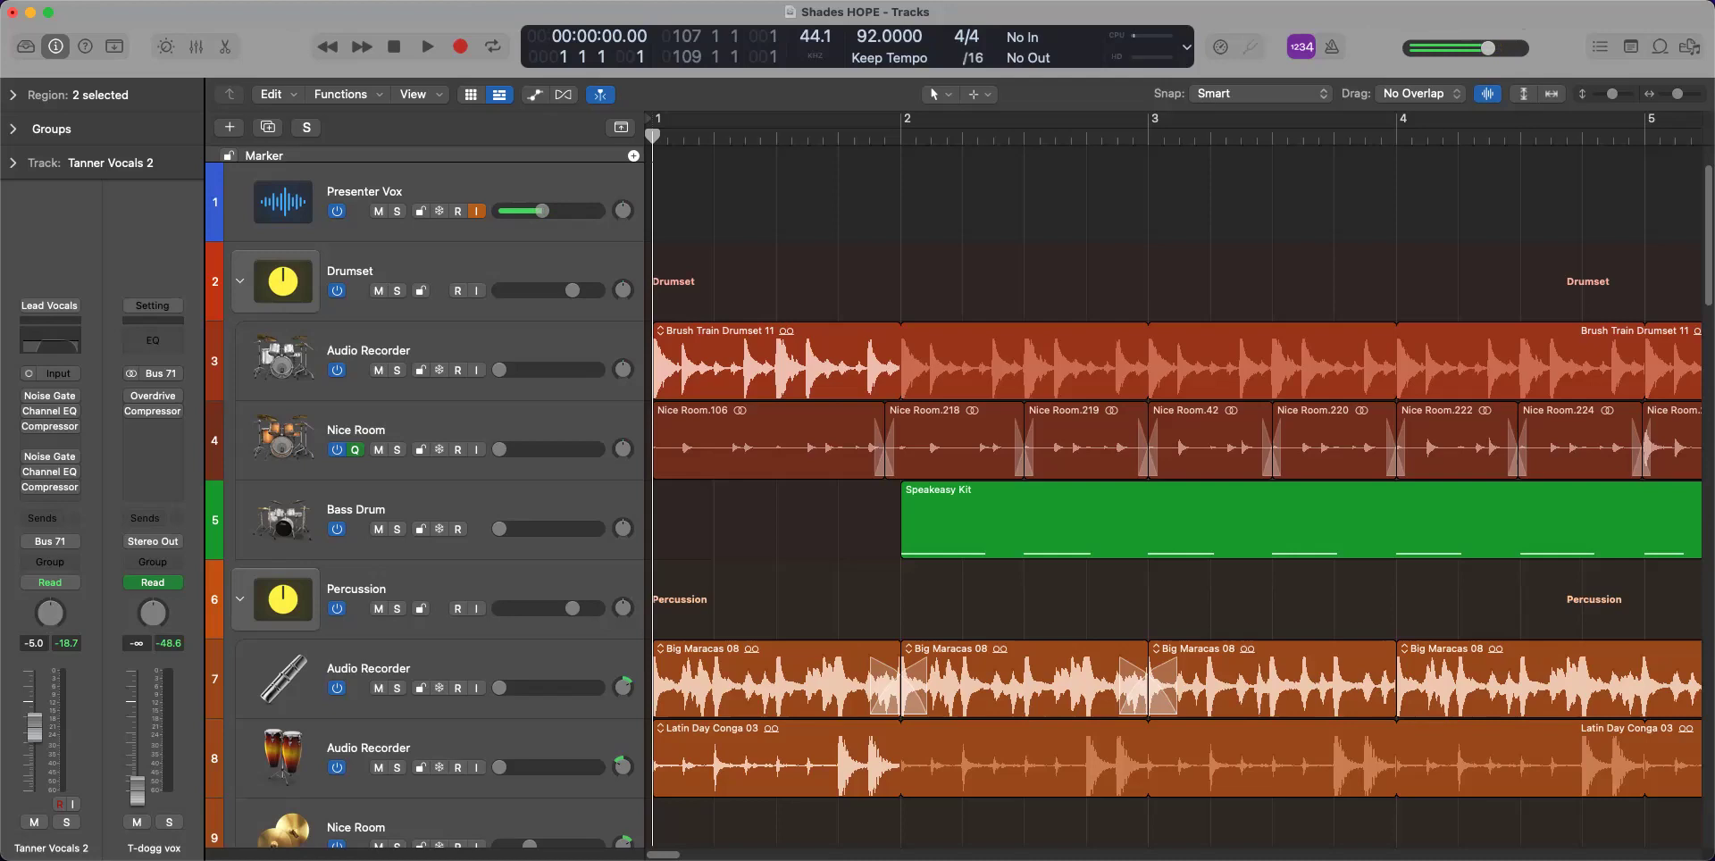
Open the Clean Up Project options with Delete Unused Files, Delete Backups and Delete Media Browser Files checked
click(129, 0)
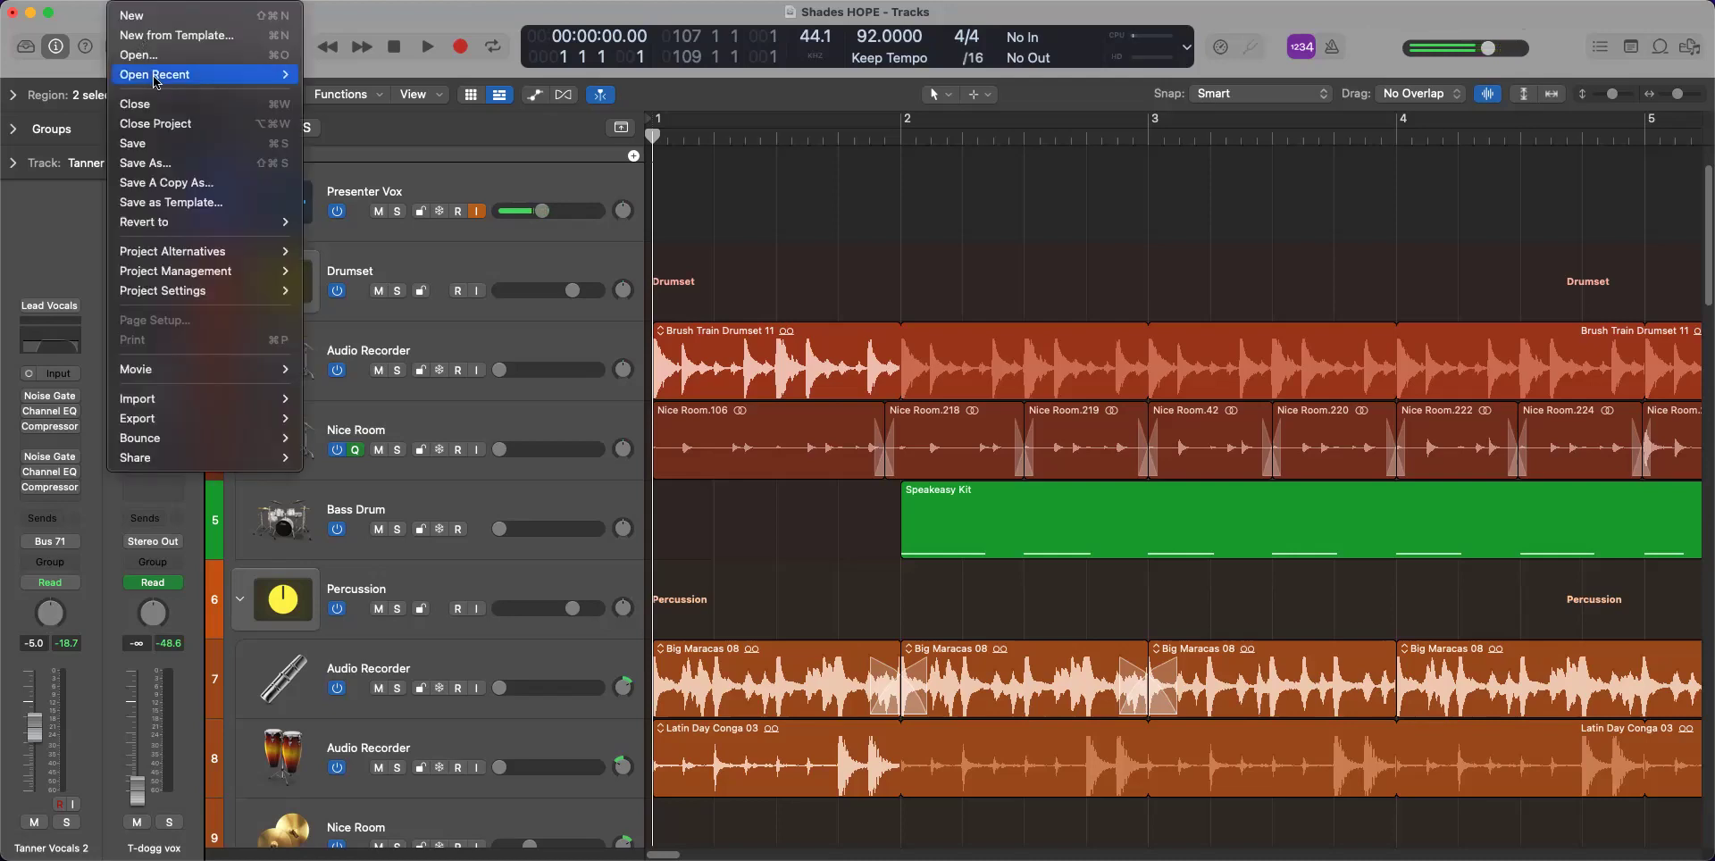
mouse_move(207, 256)
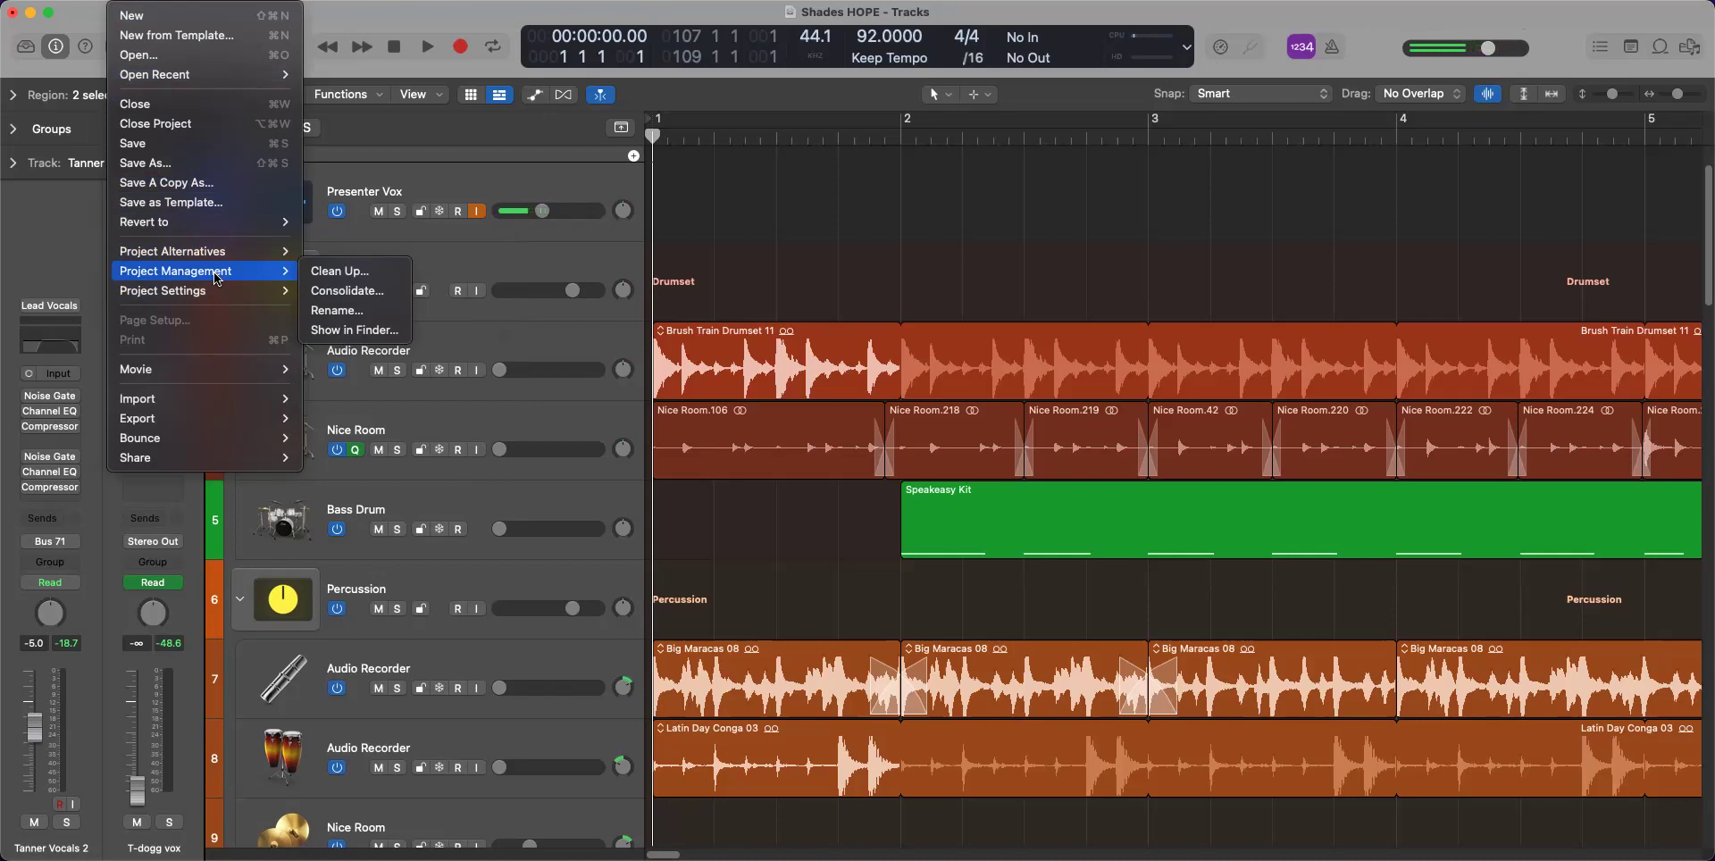
click(342, 273)
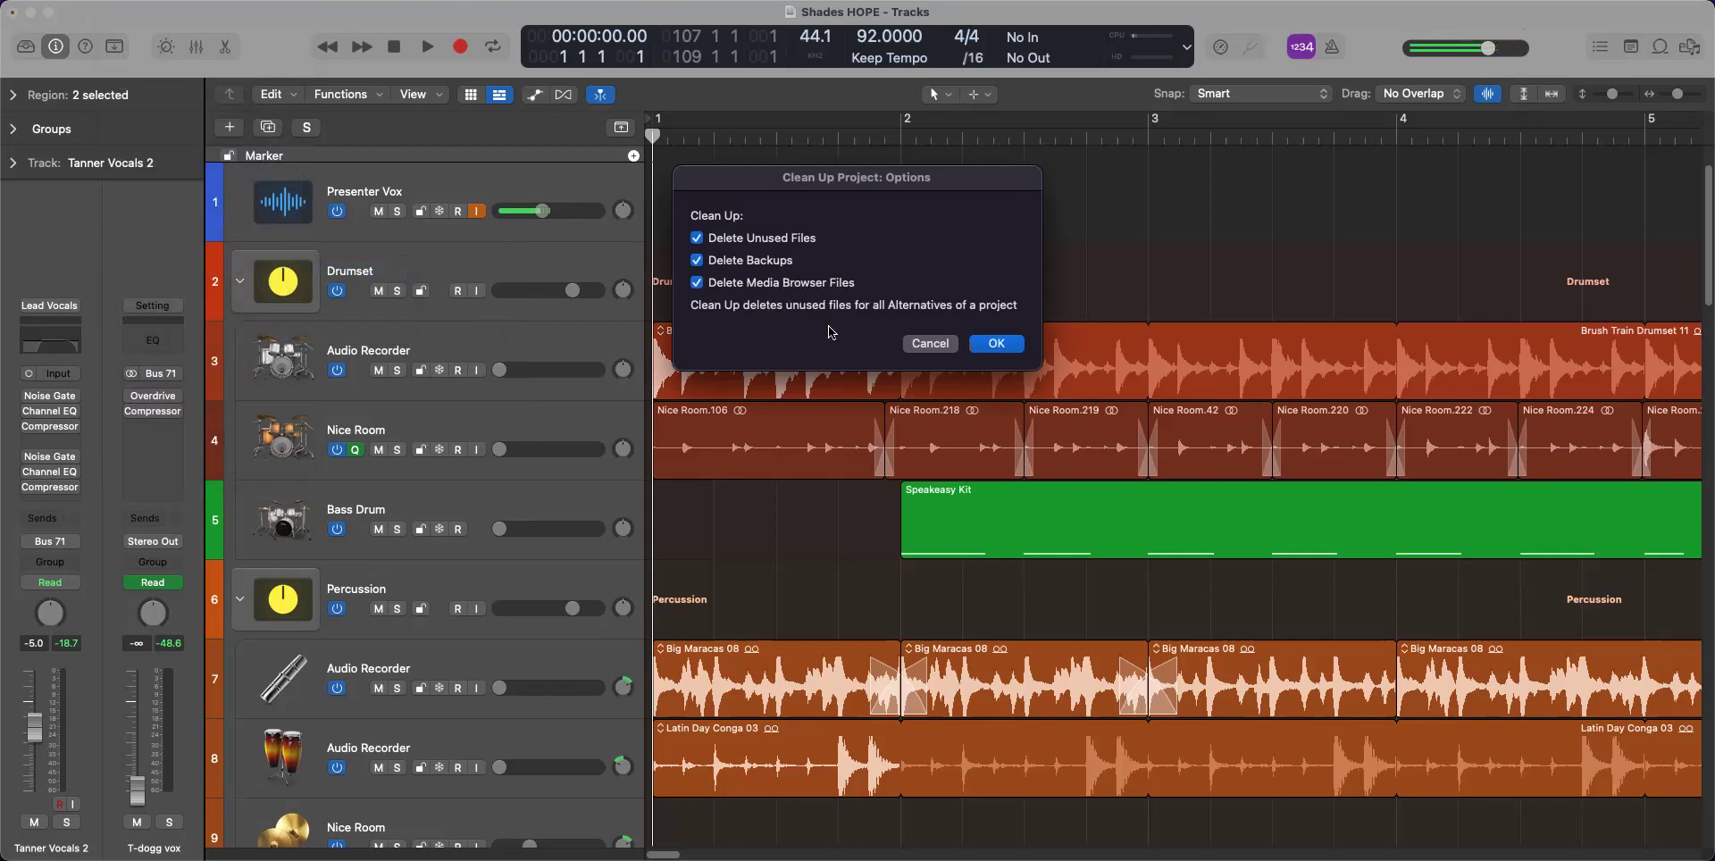
Accept the clean-up options, look through the proposed unused audio files, then cancel without deleting
click(1001, 345)
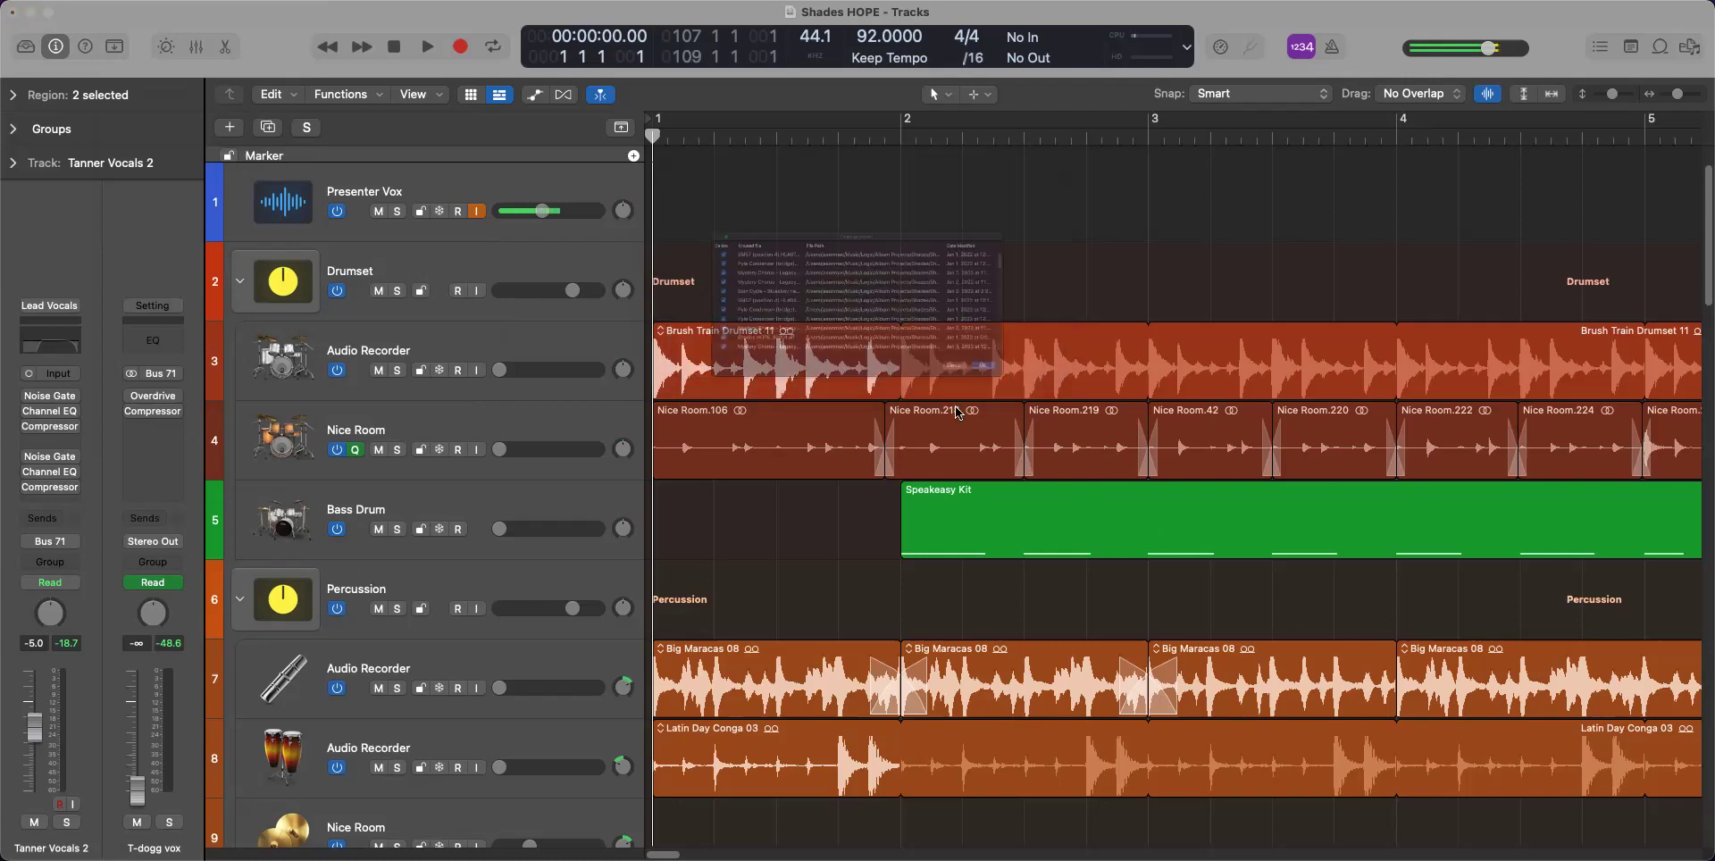
scroll(867, 268, down, 10)
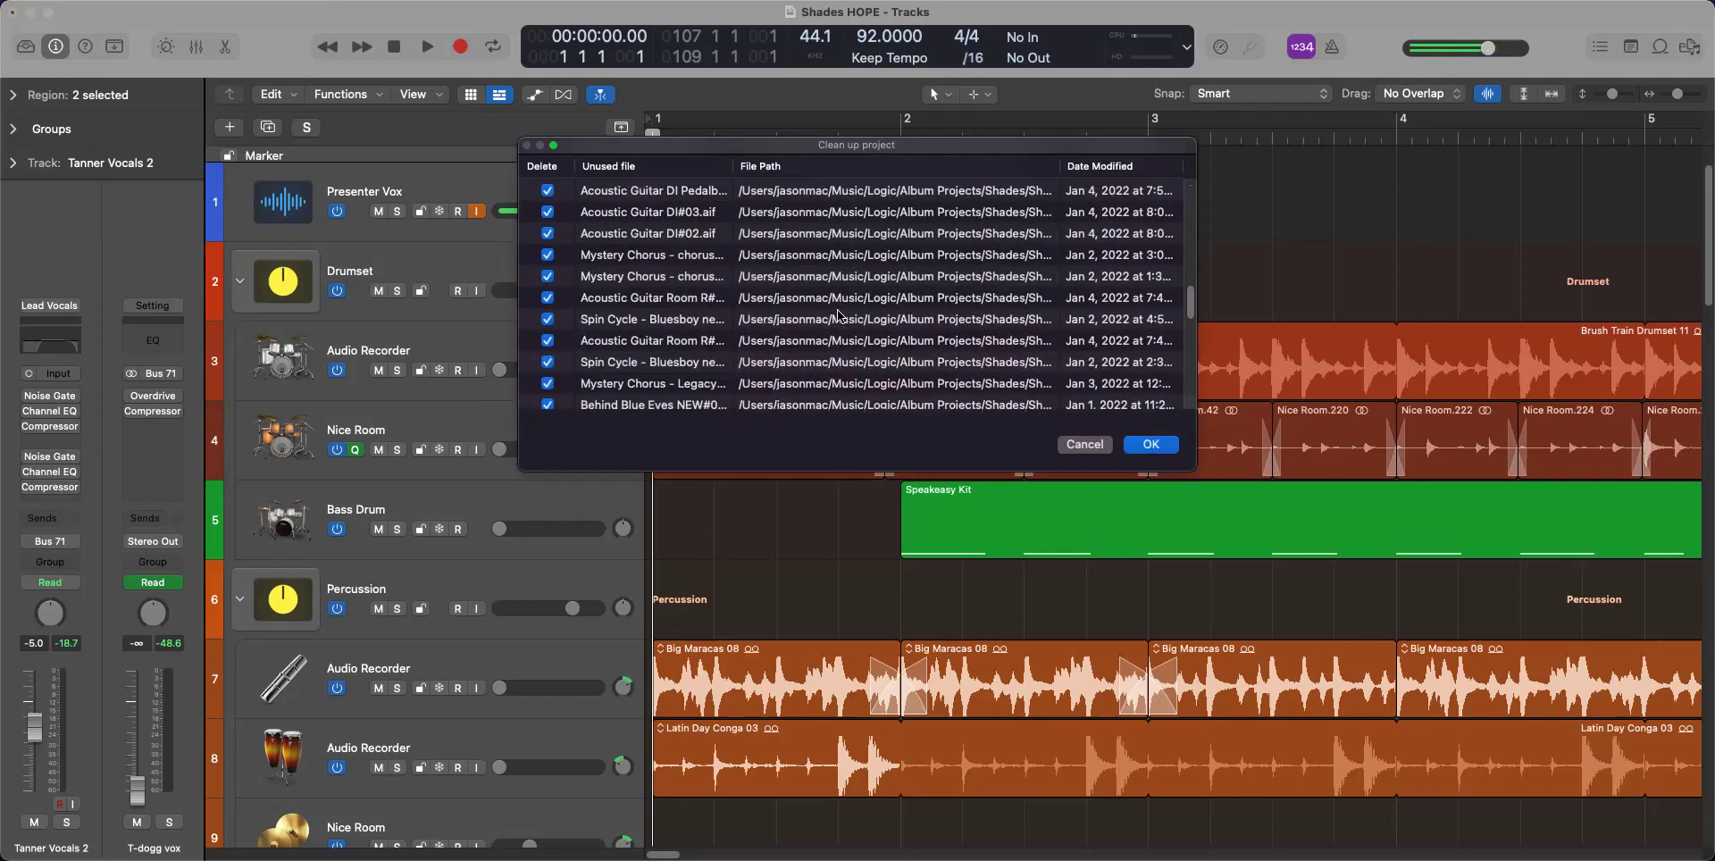
scroll(818, 324, down, 5)
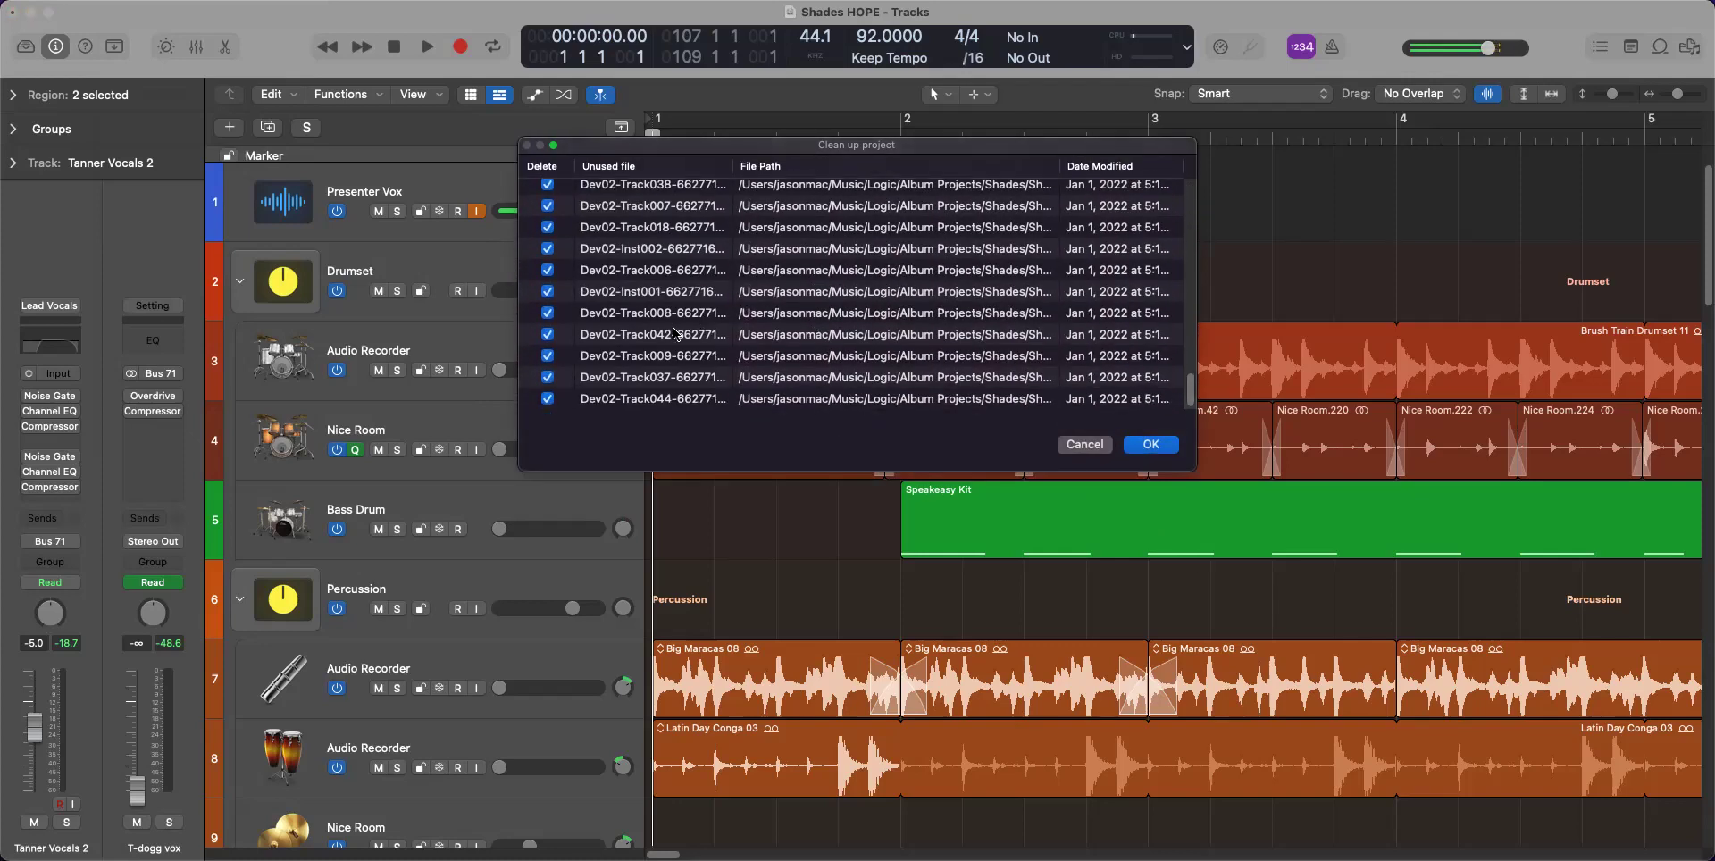
scroll(643, 340, up, 10)
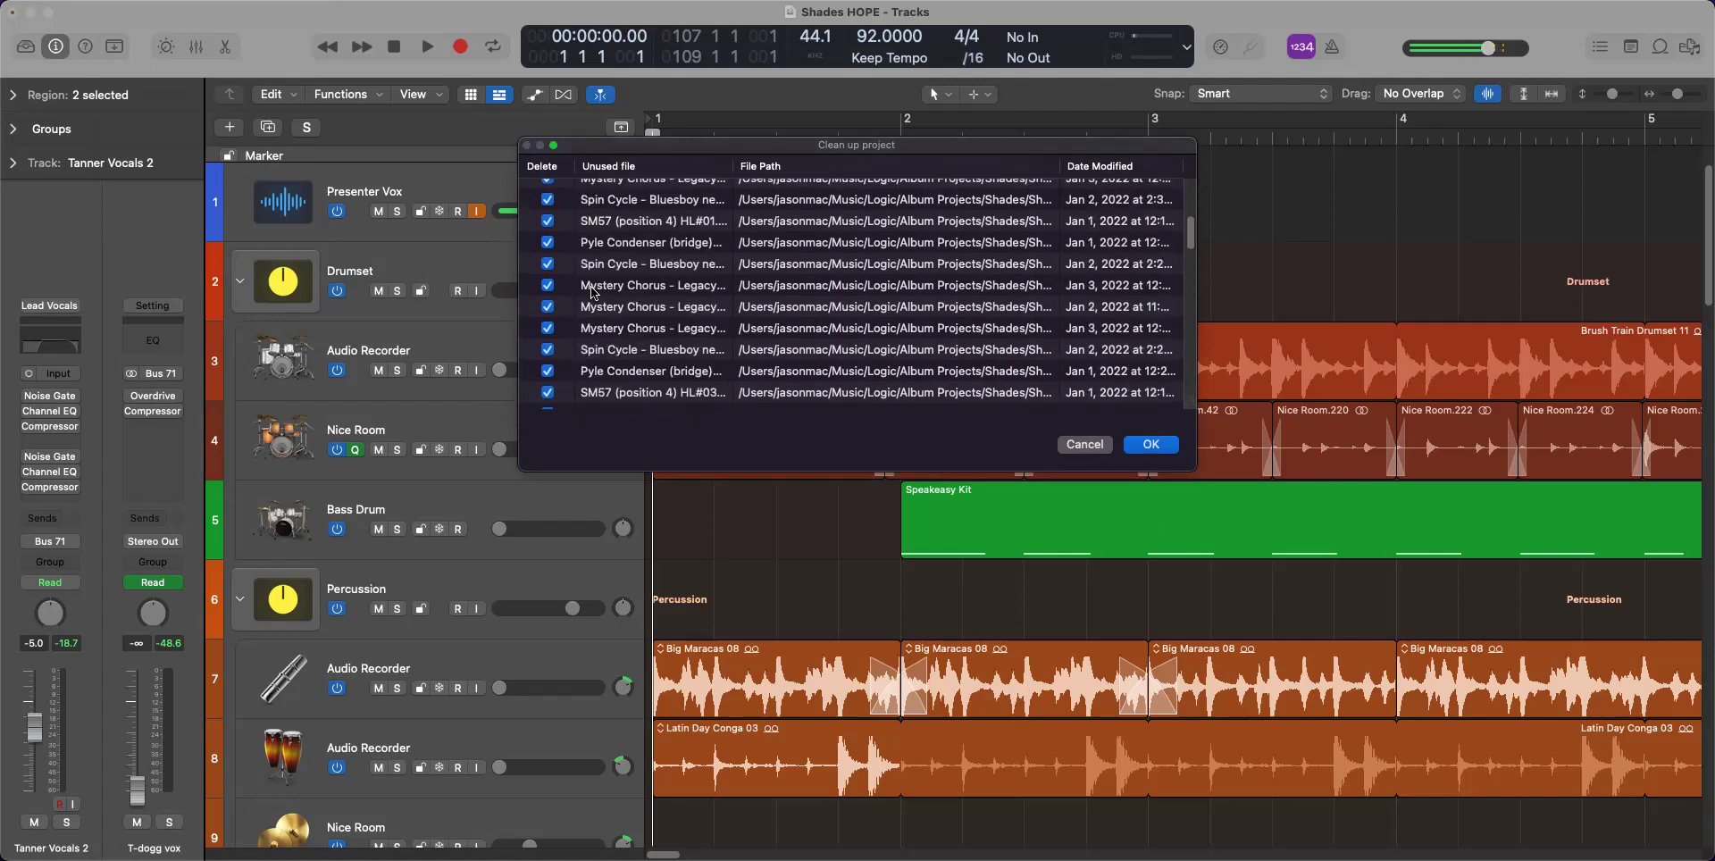
scroll(594, 292, up, 5)
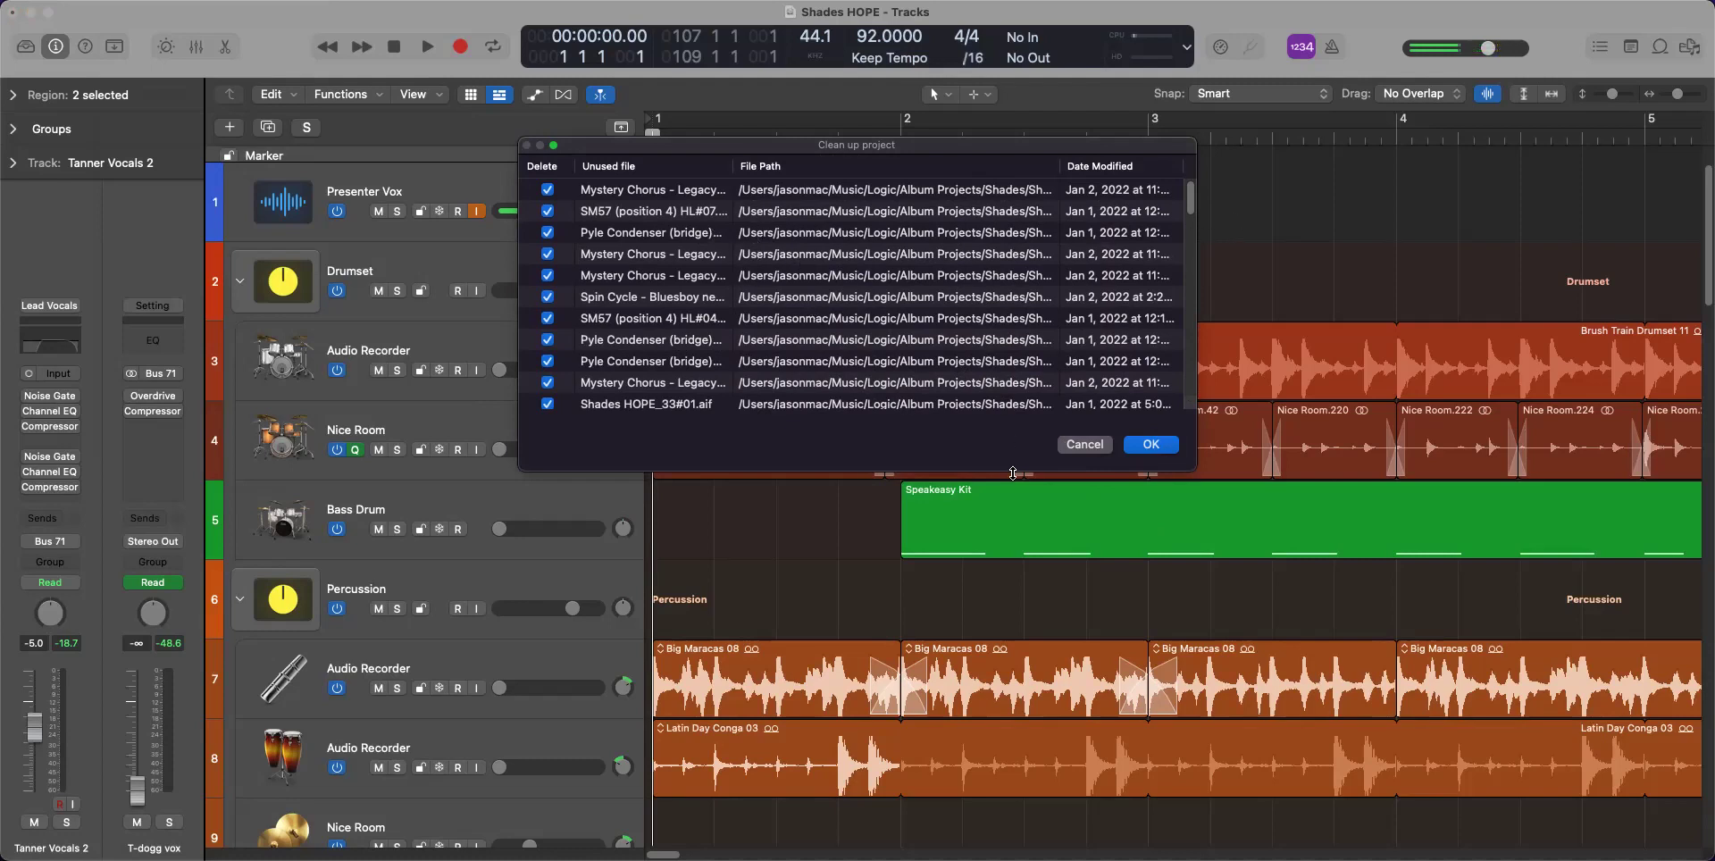
click(1085, 444)
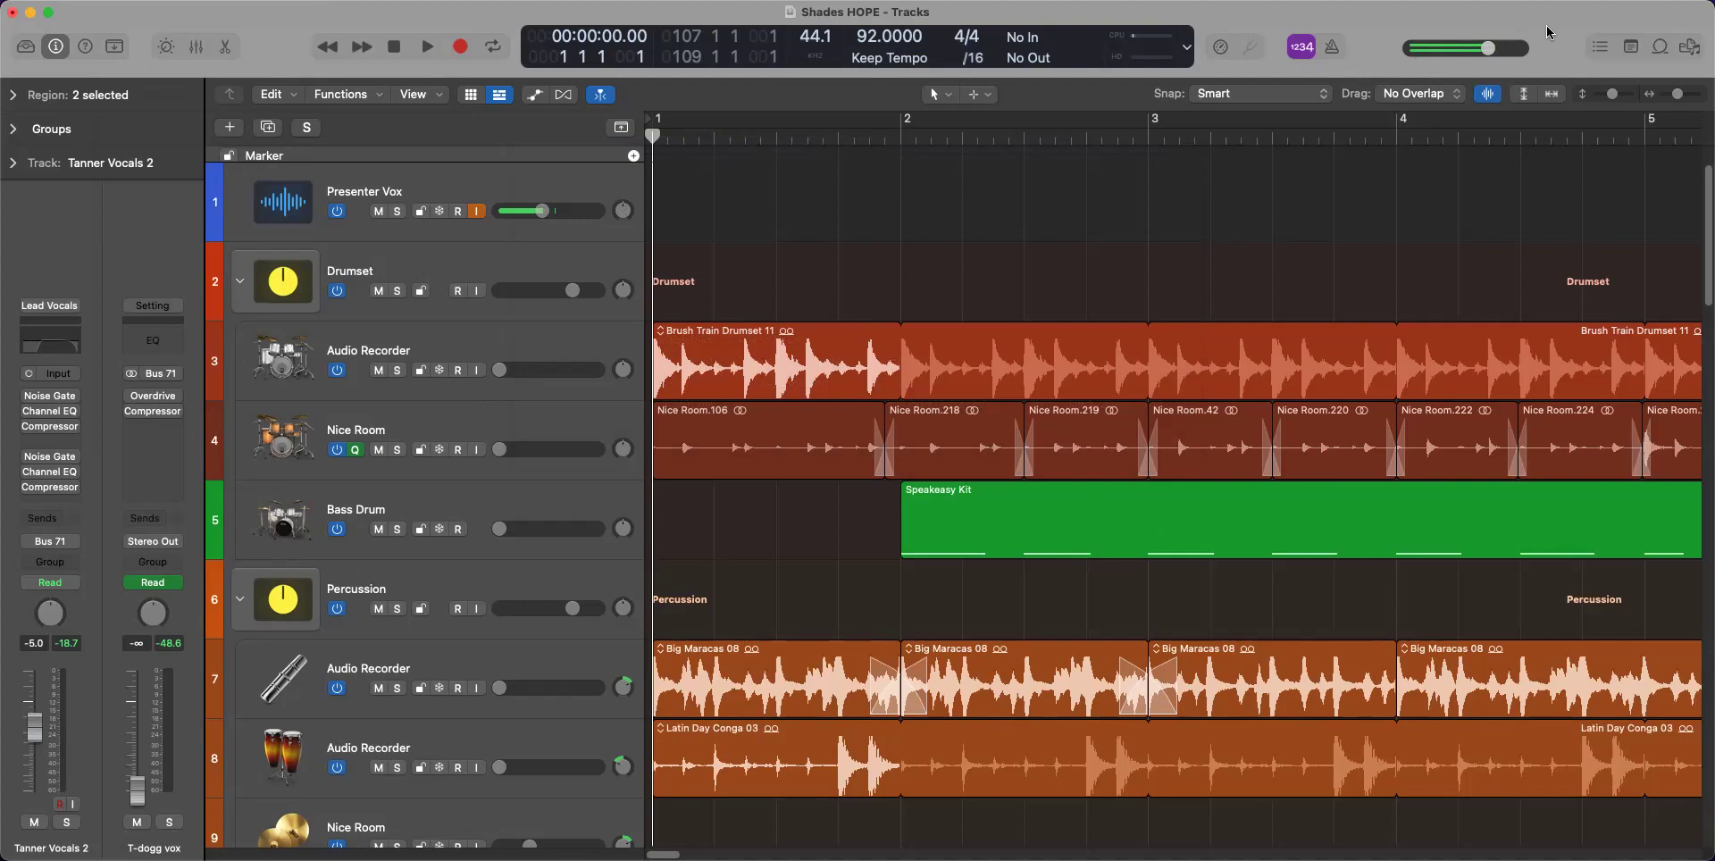
click(1692, 50)
scroll(1383, 419, up, 10)
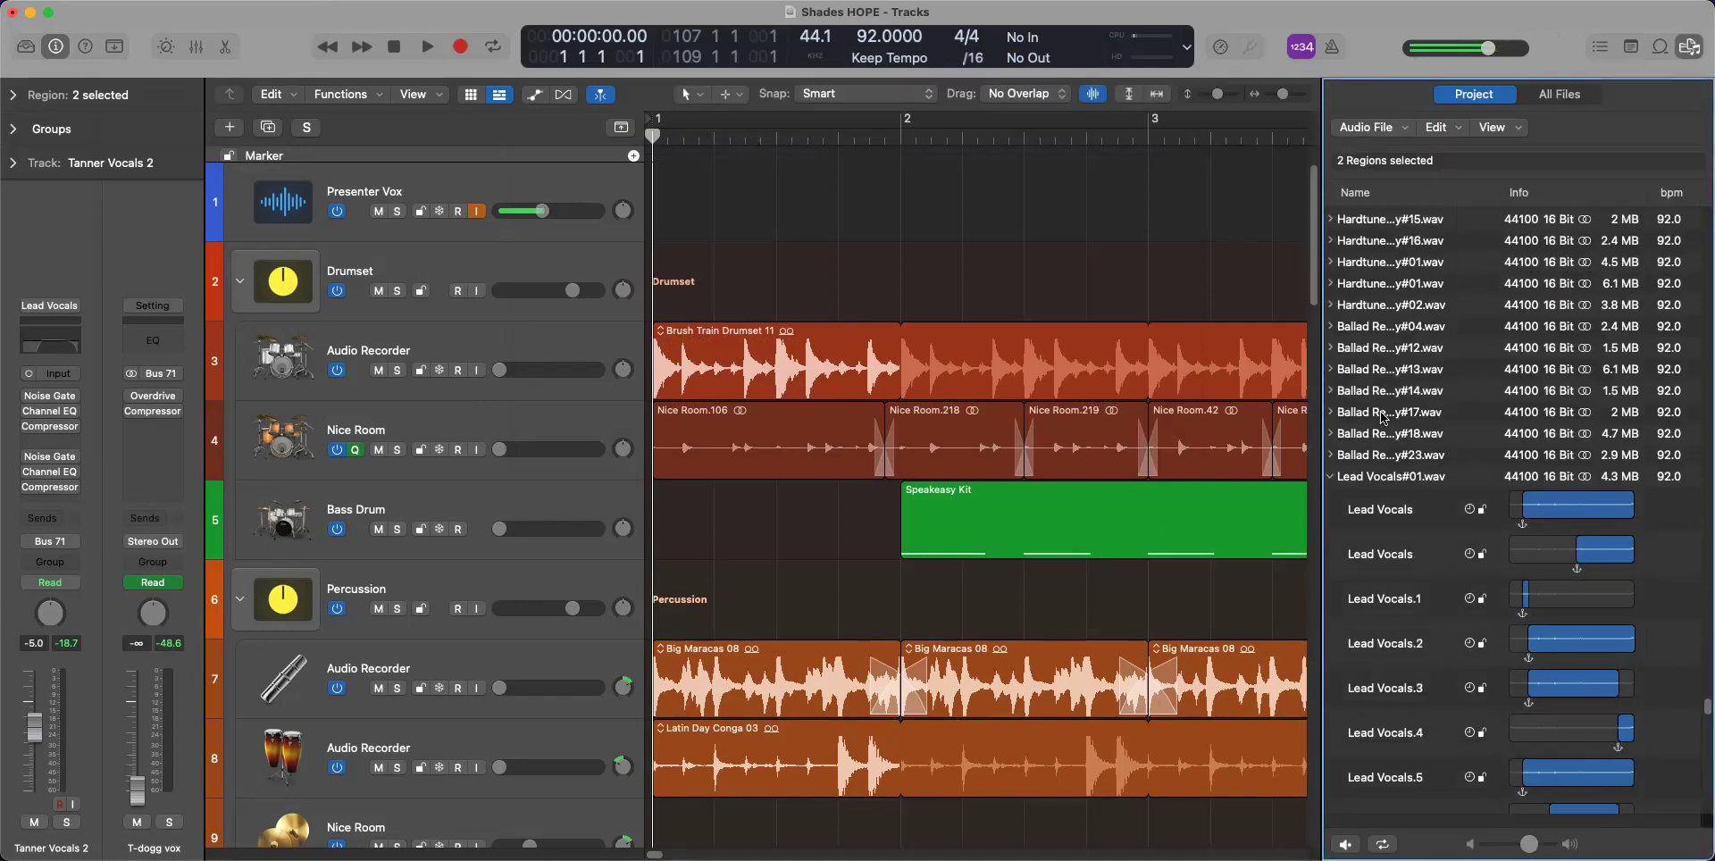
scroll(1383, 418, up, 15)
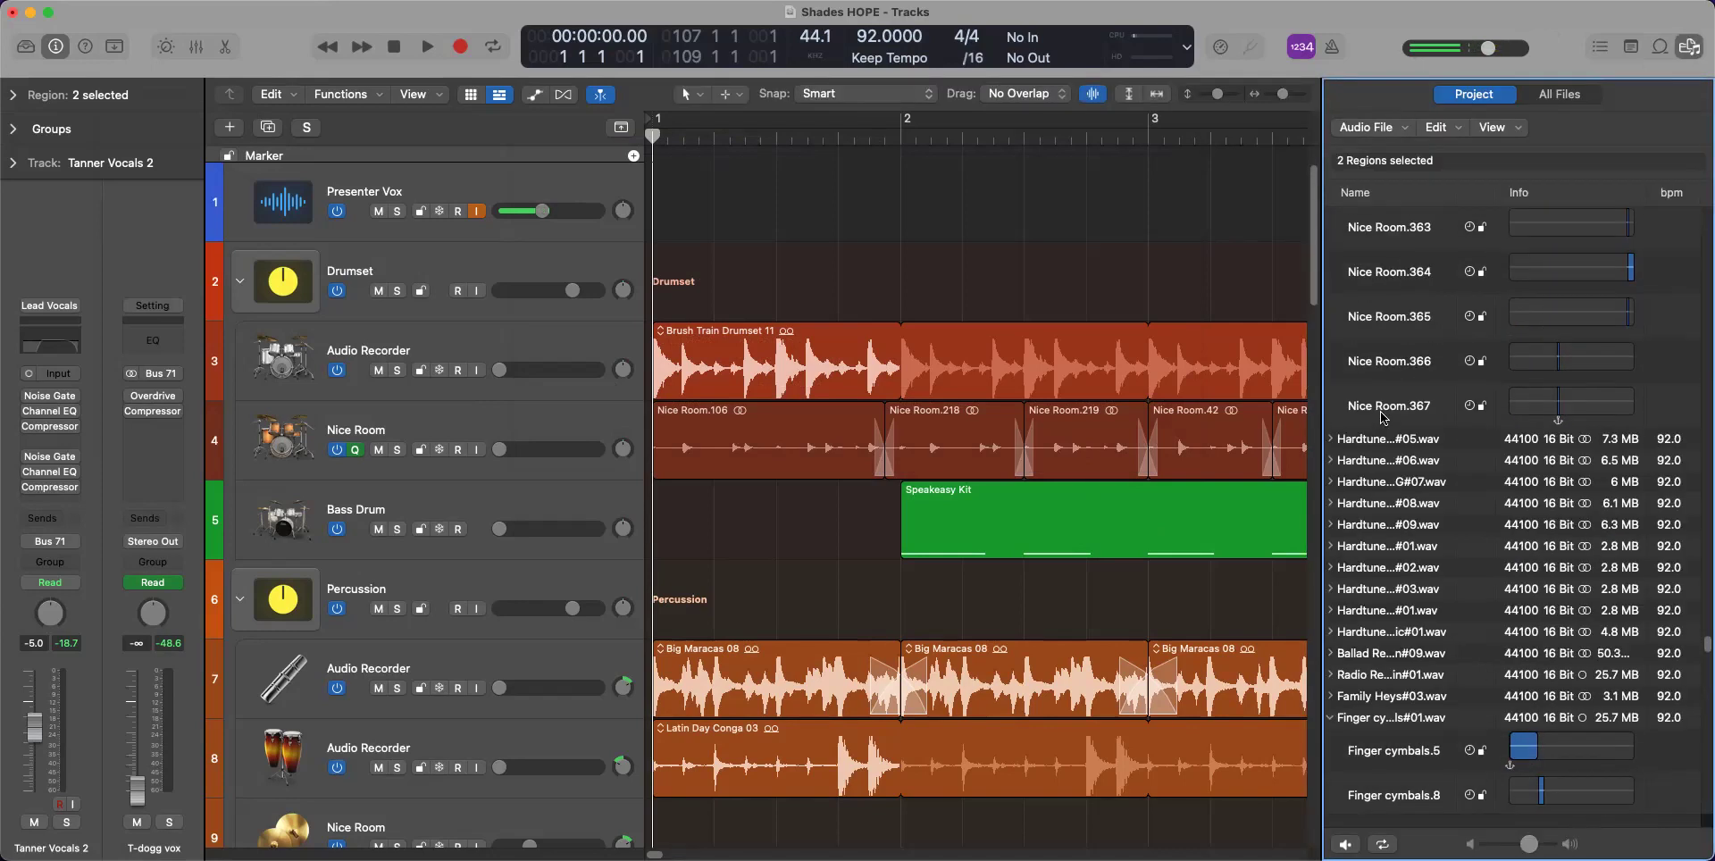
scroll(1383, 418, up, 15)
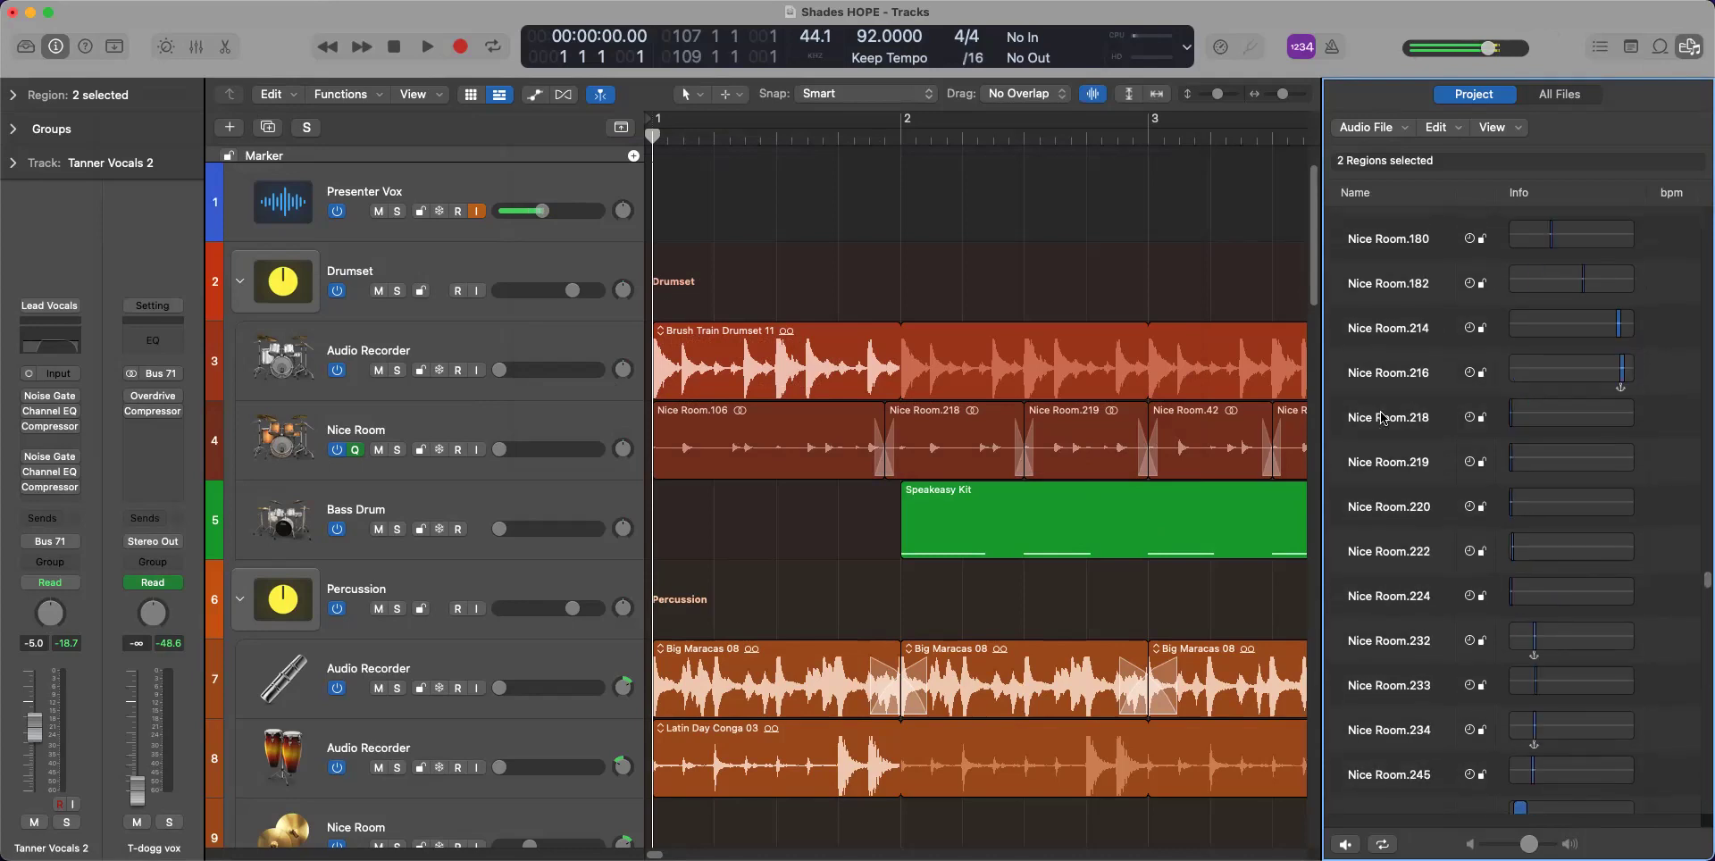
scroll(1382, 418, up, 15)
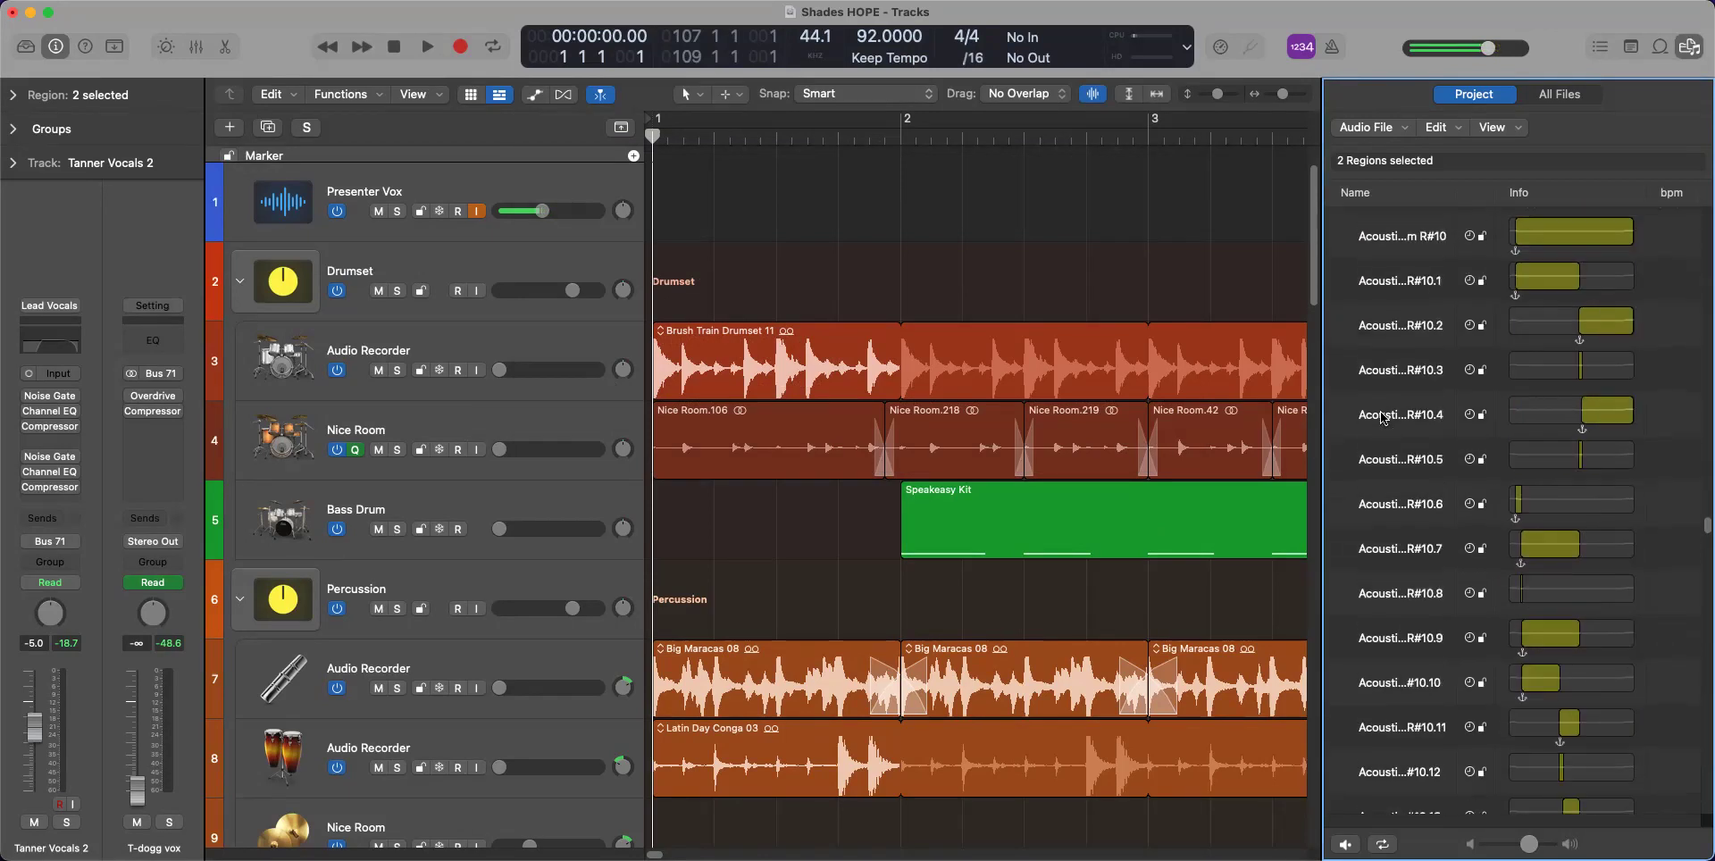
scroll(1383, 417, up, 15)
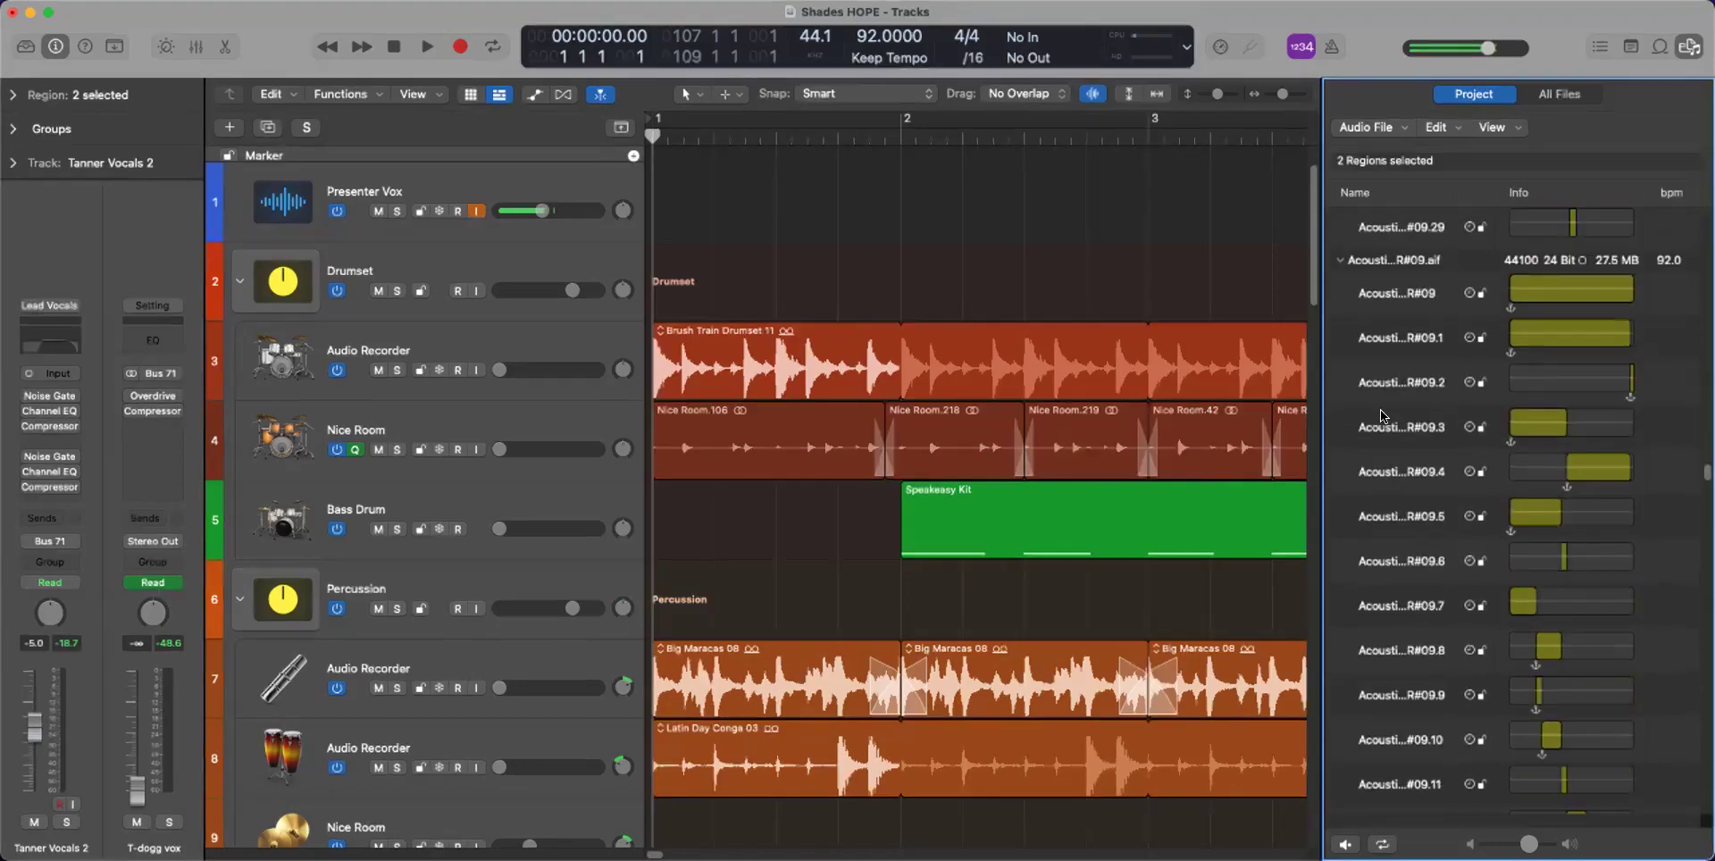
scroll(1383, 417, up, 15)
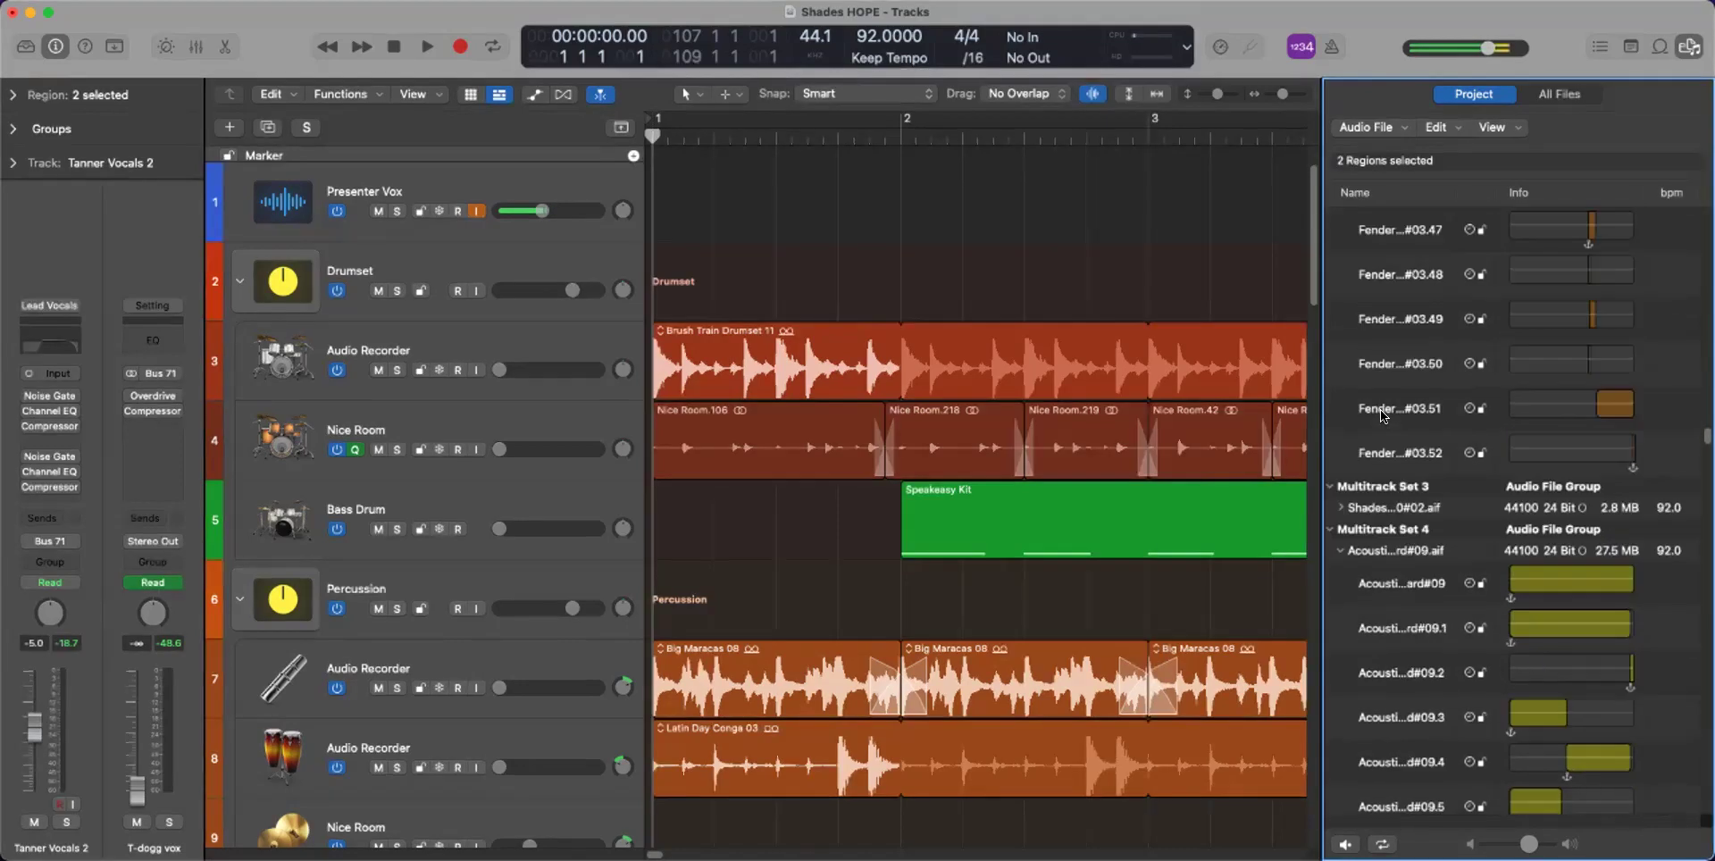
scroll(1382, 414, up, 8)
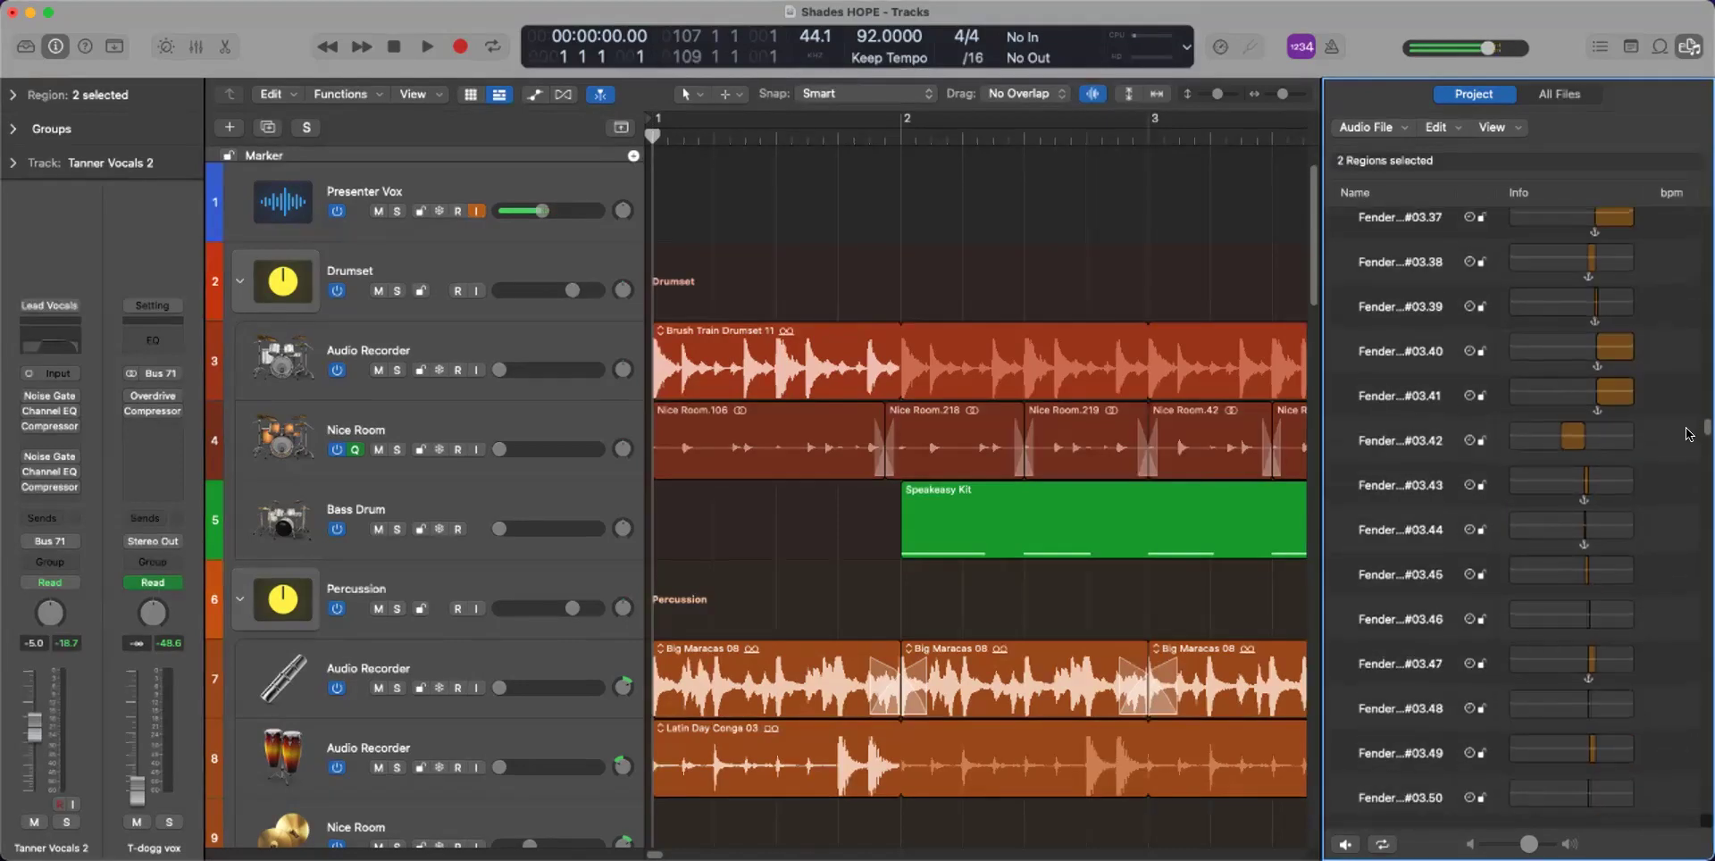
drag(1708, 428, 1705, 219)
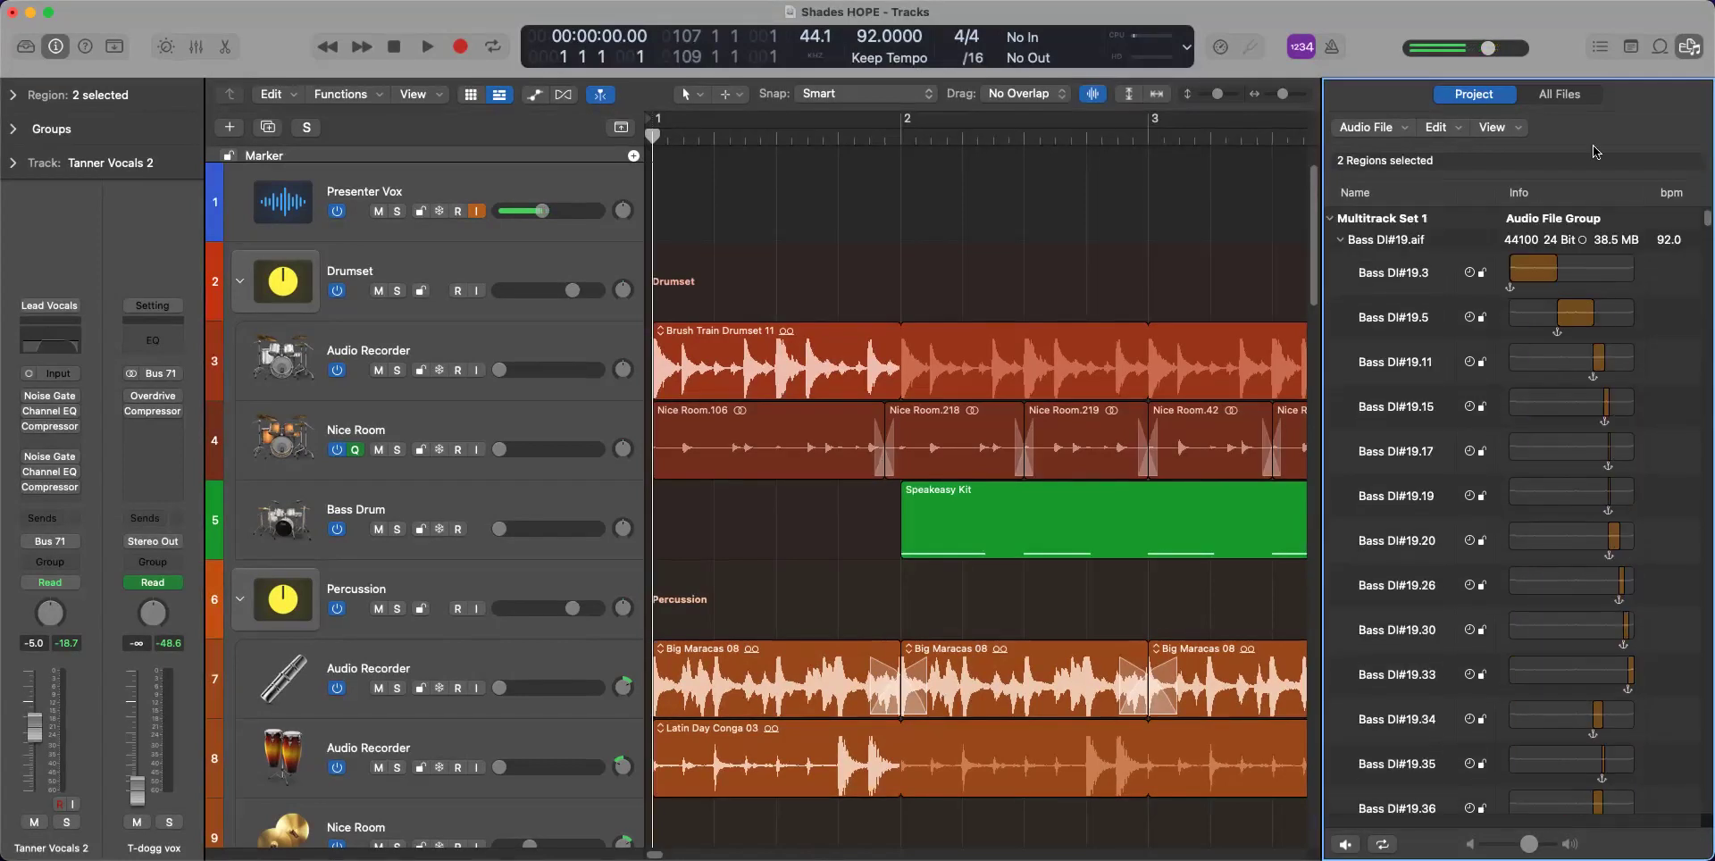
Select all unused regions and audio files in the Project Audio browser and delete the 374 selected items
click(1441, 127)
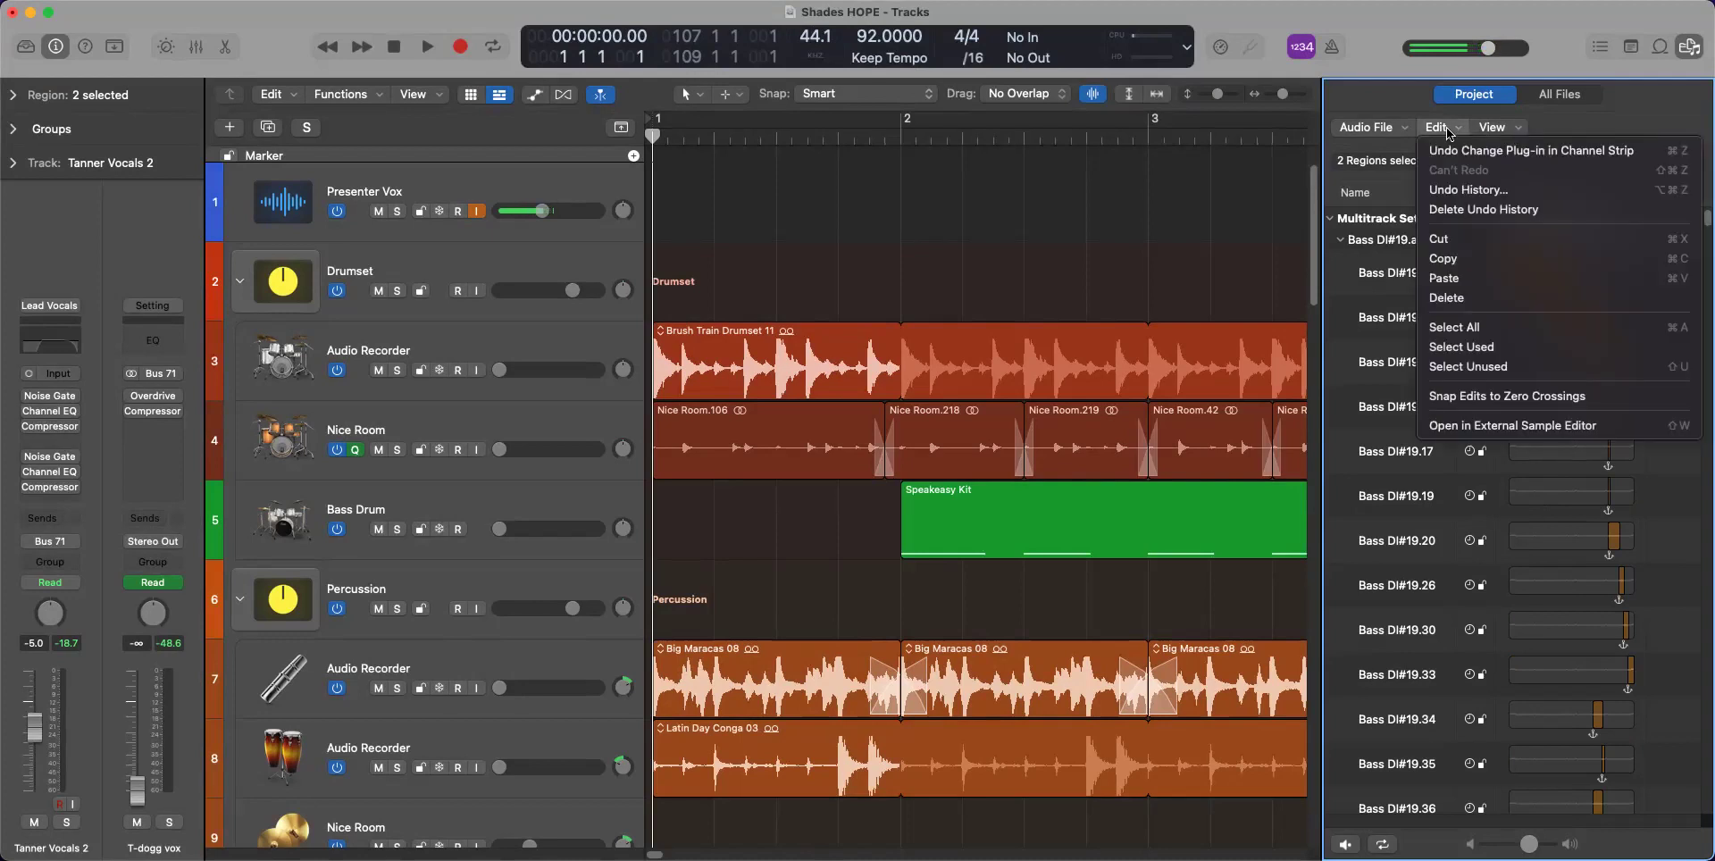
click(1456, 368)
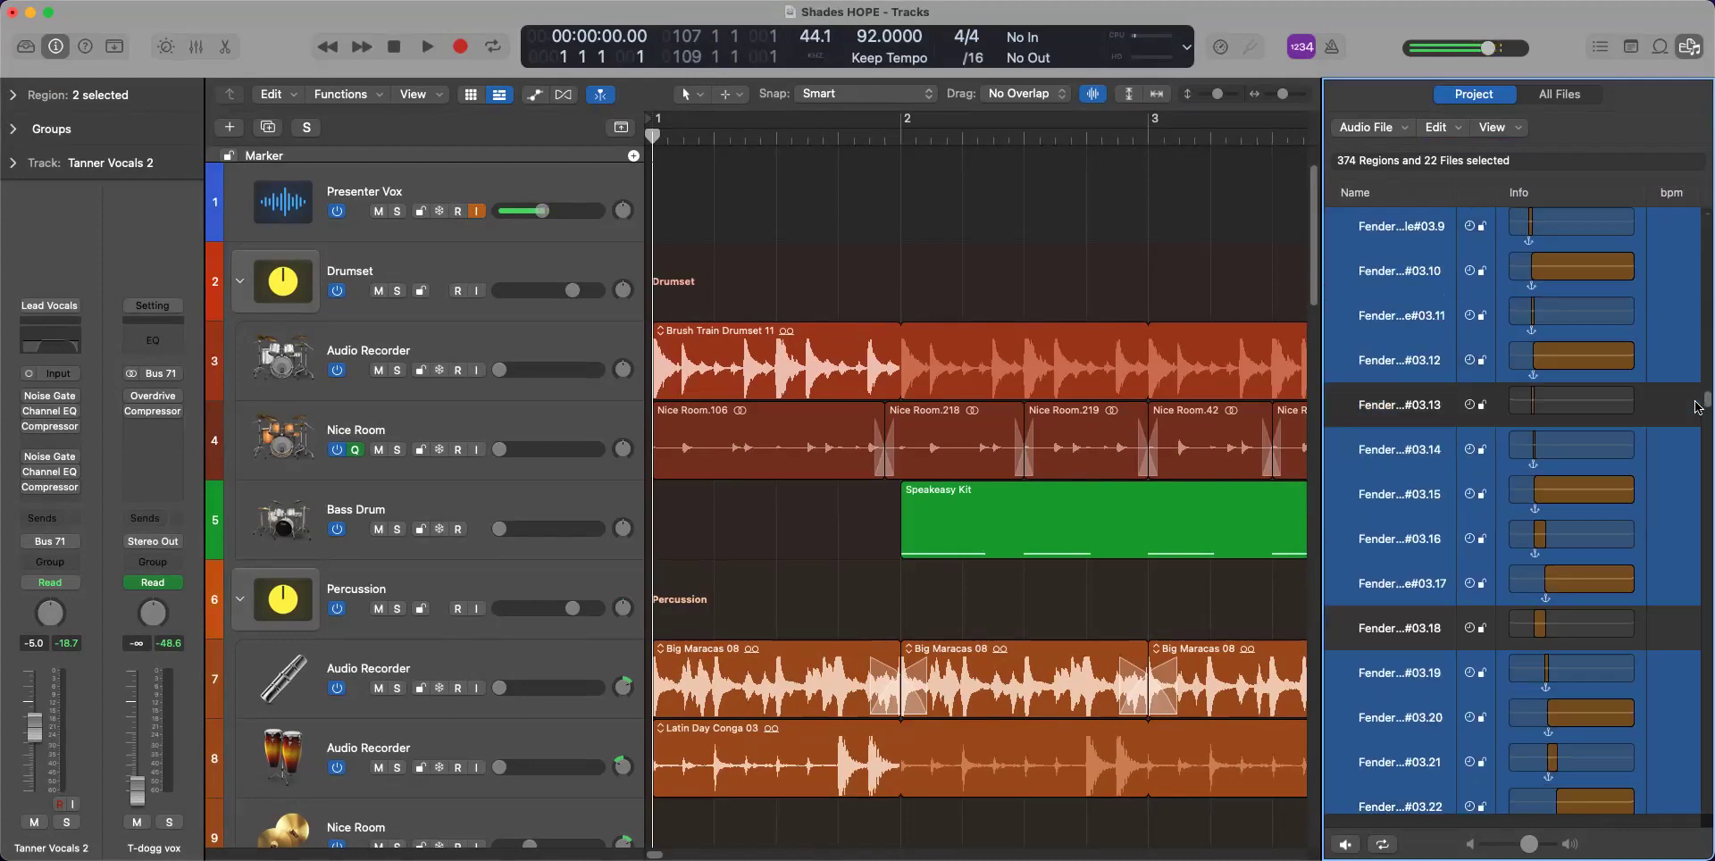
drag(1697, 407, 1703, 214)
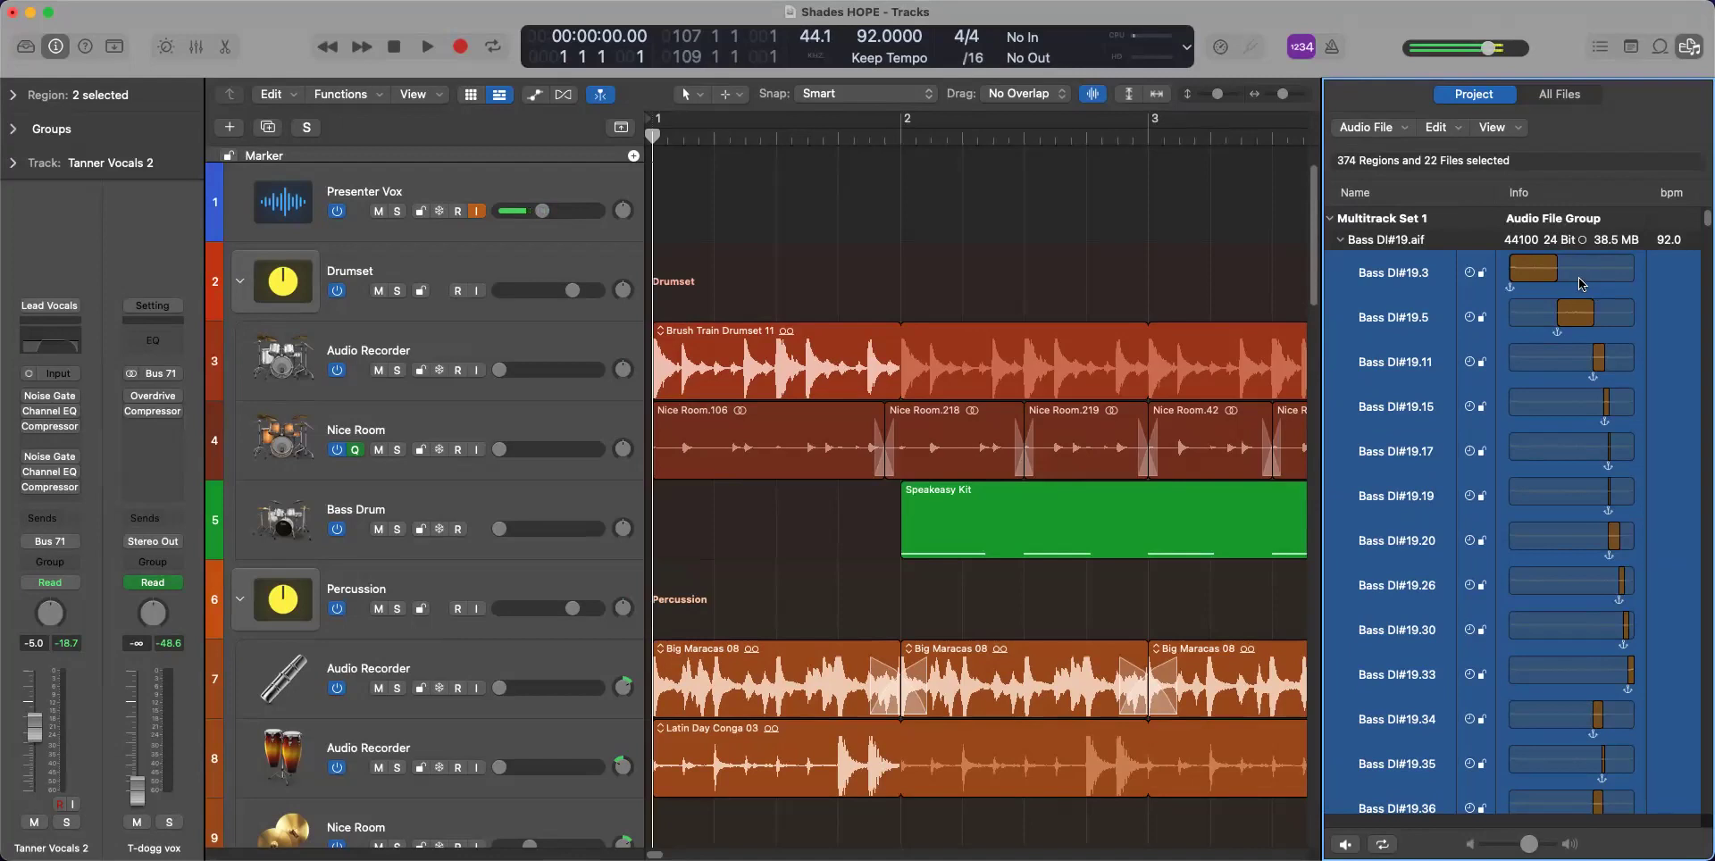
key(Delete)
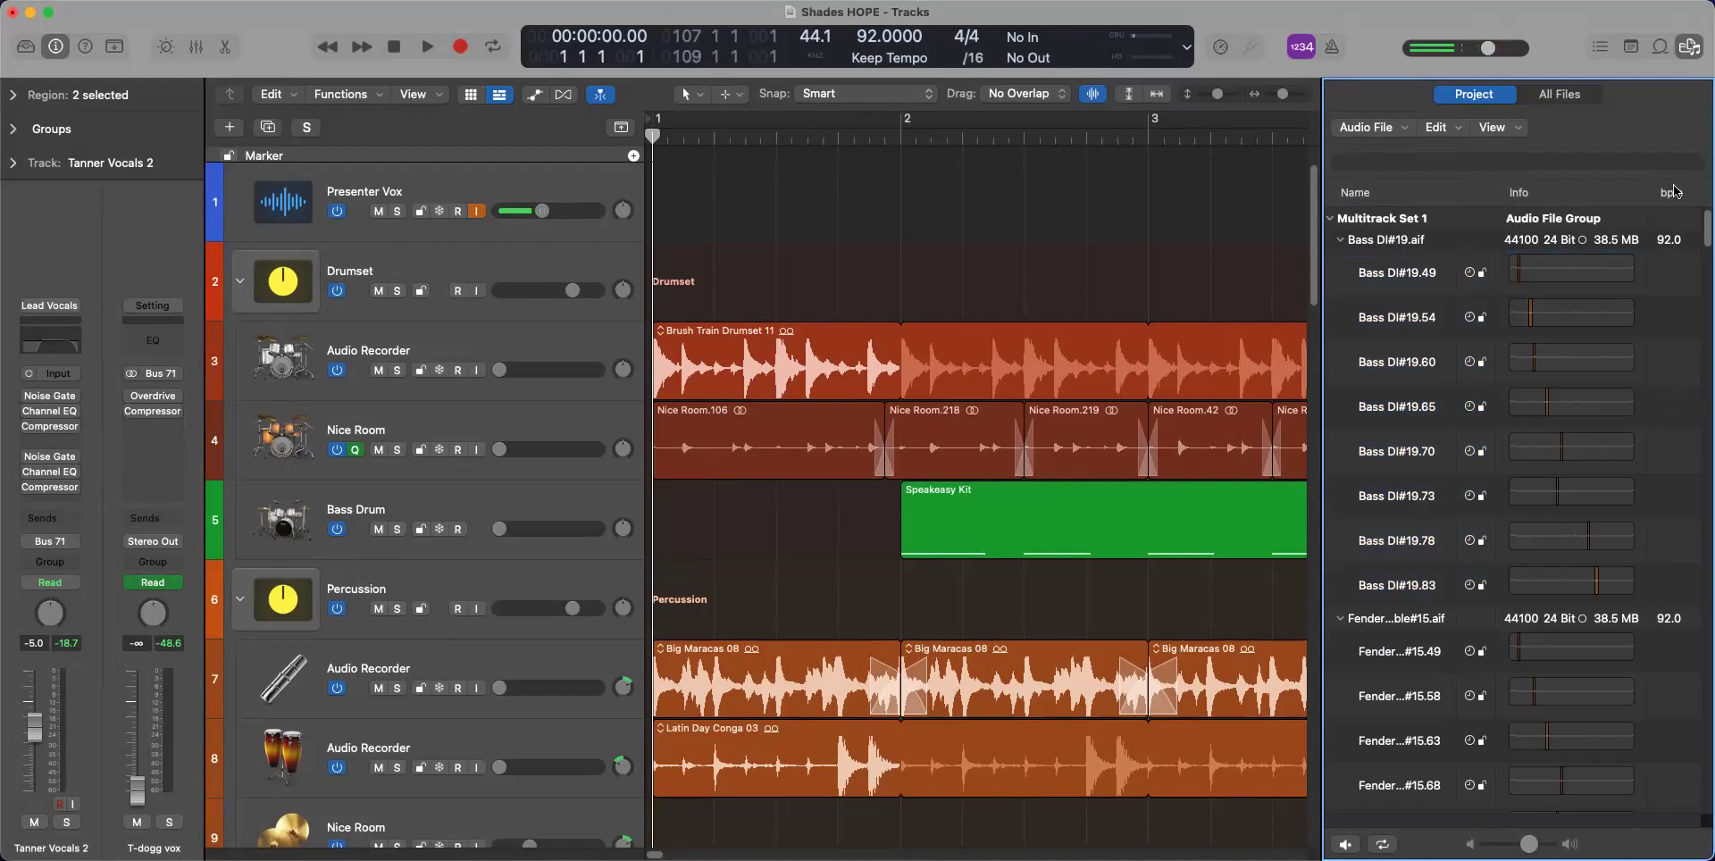
drag(1704, 238, 1600, 107)
Select the used audio in the Project Audio browser, then close the browser panel
click(1451, 126)
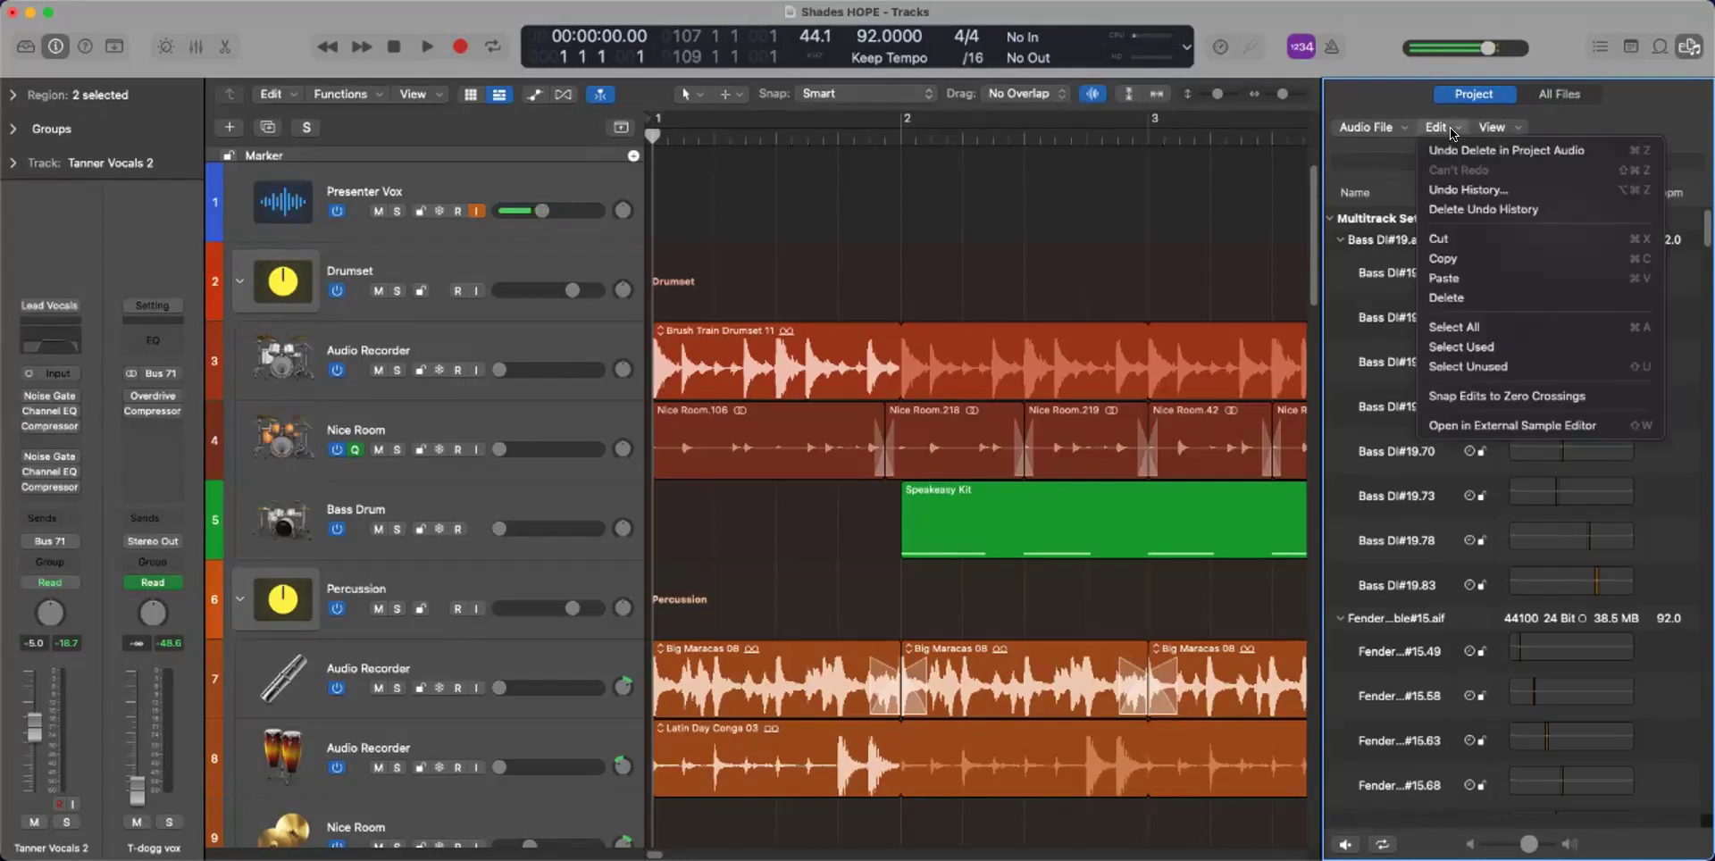
click(1488, 347)
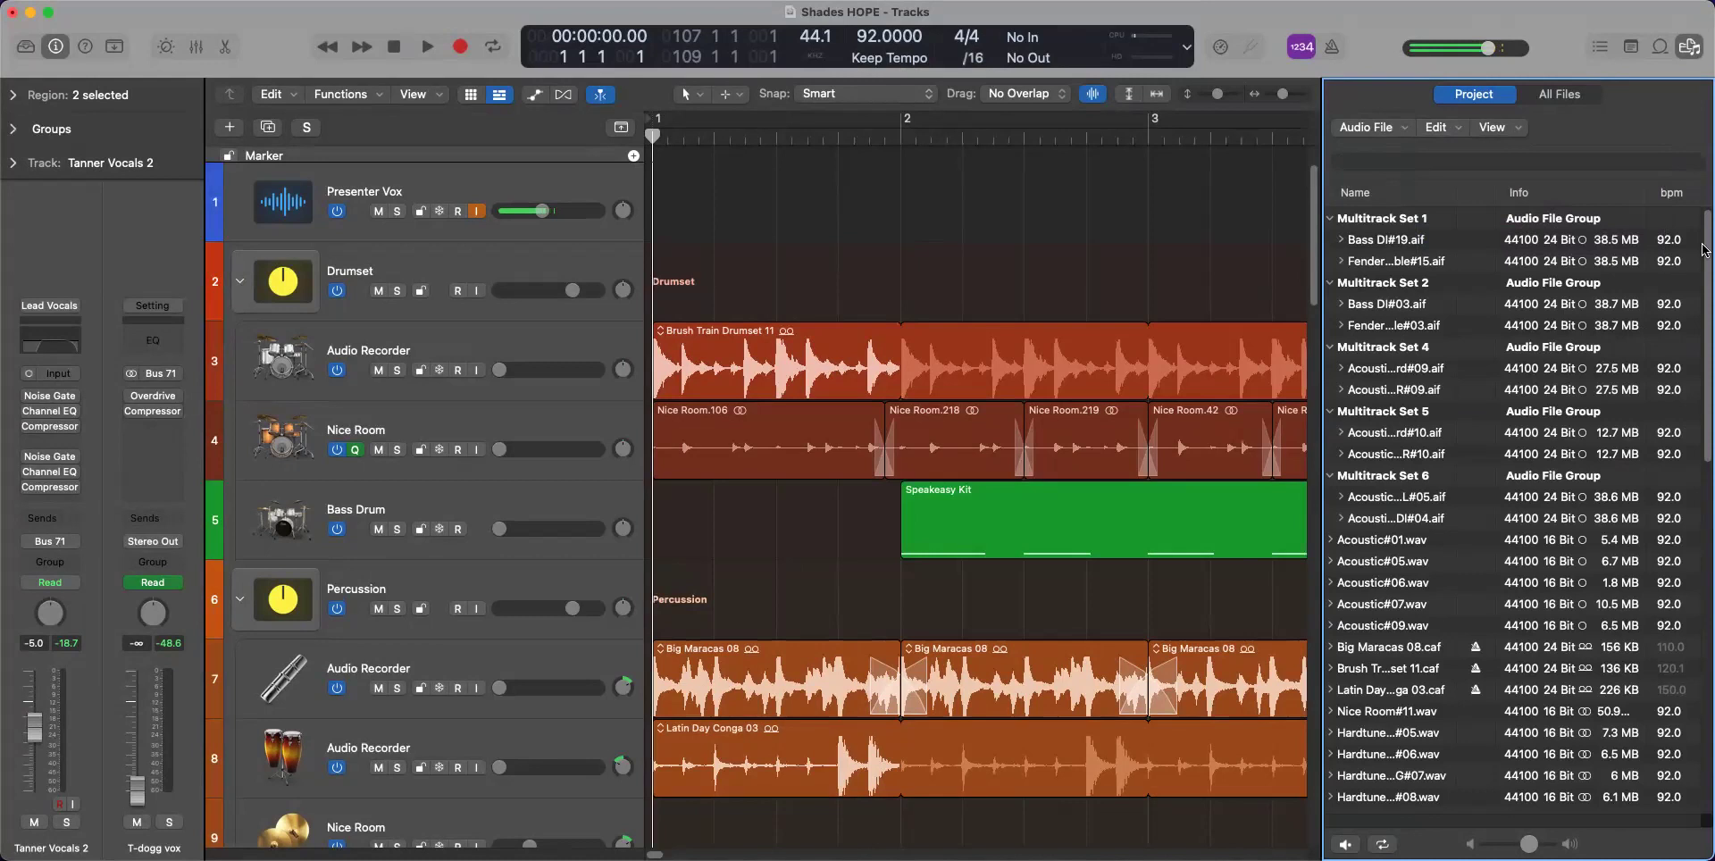
drag(1705, 250, 1706, 140)
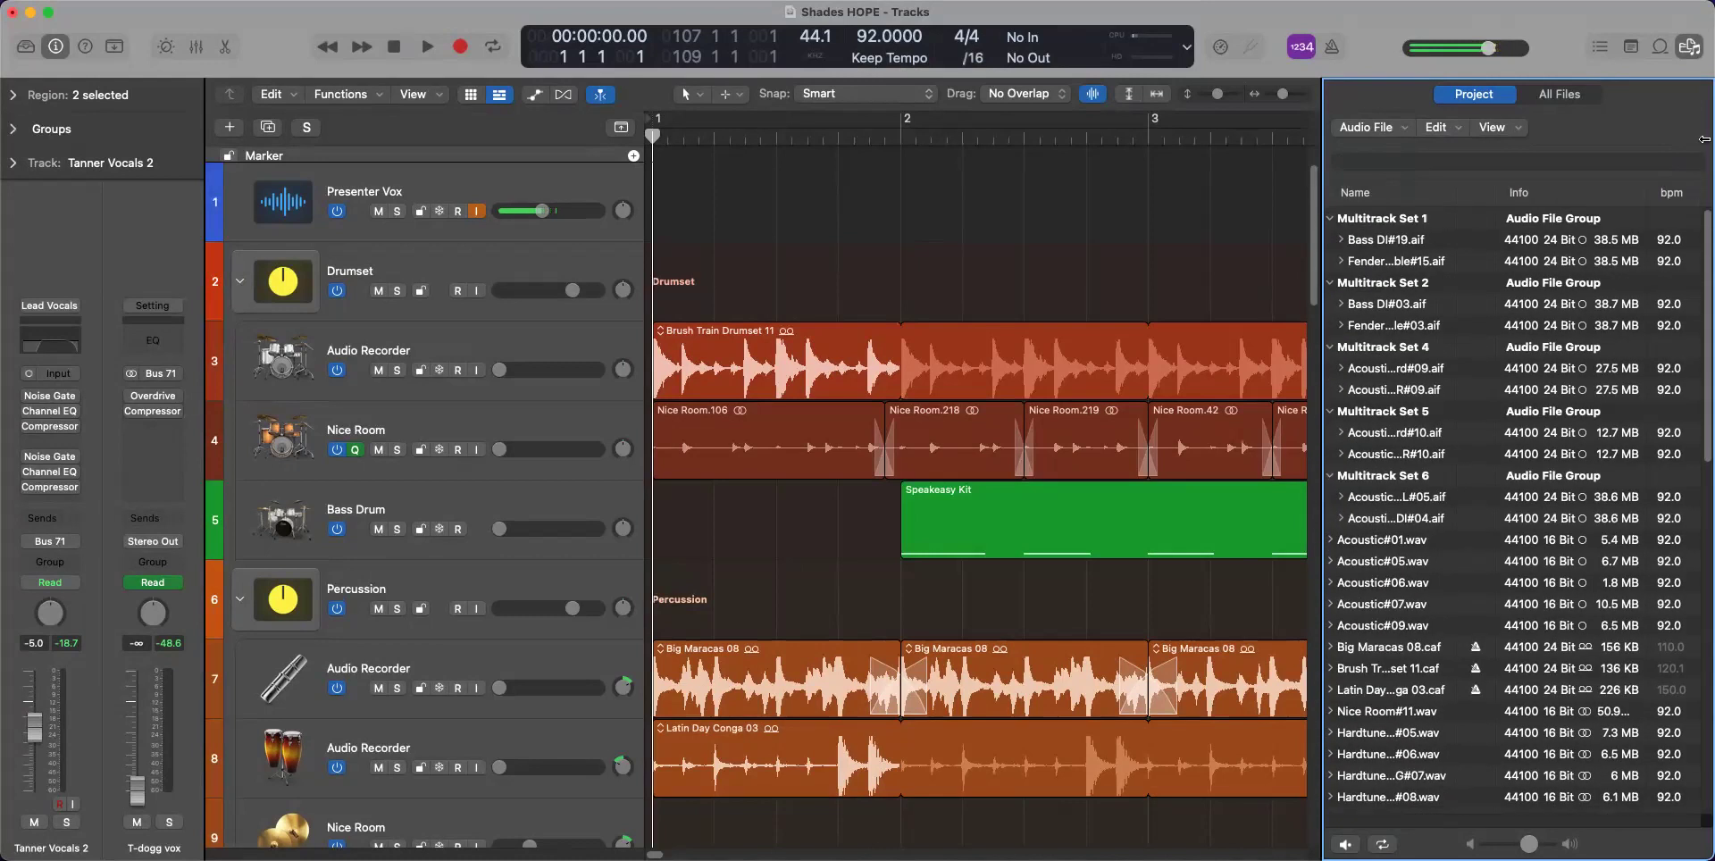
click(1689, 46)
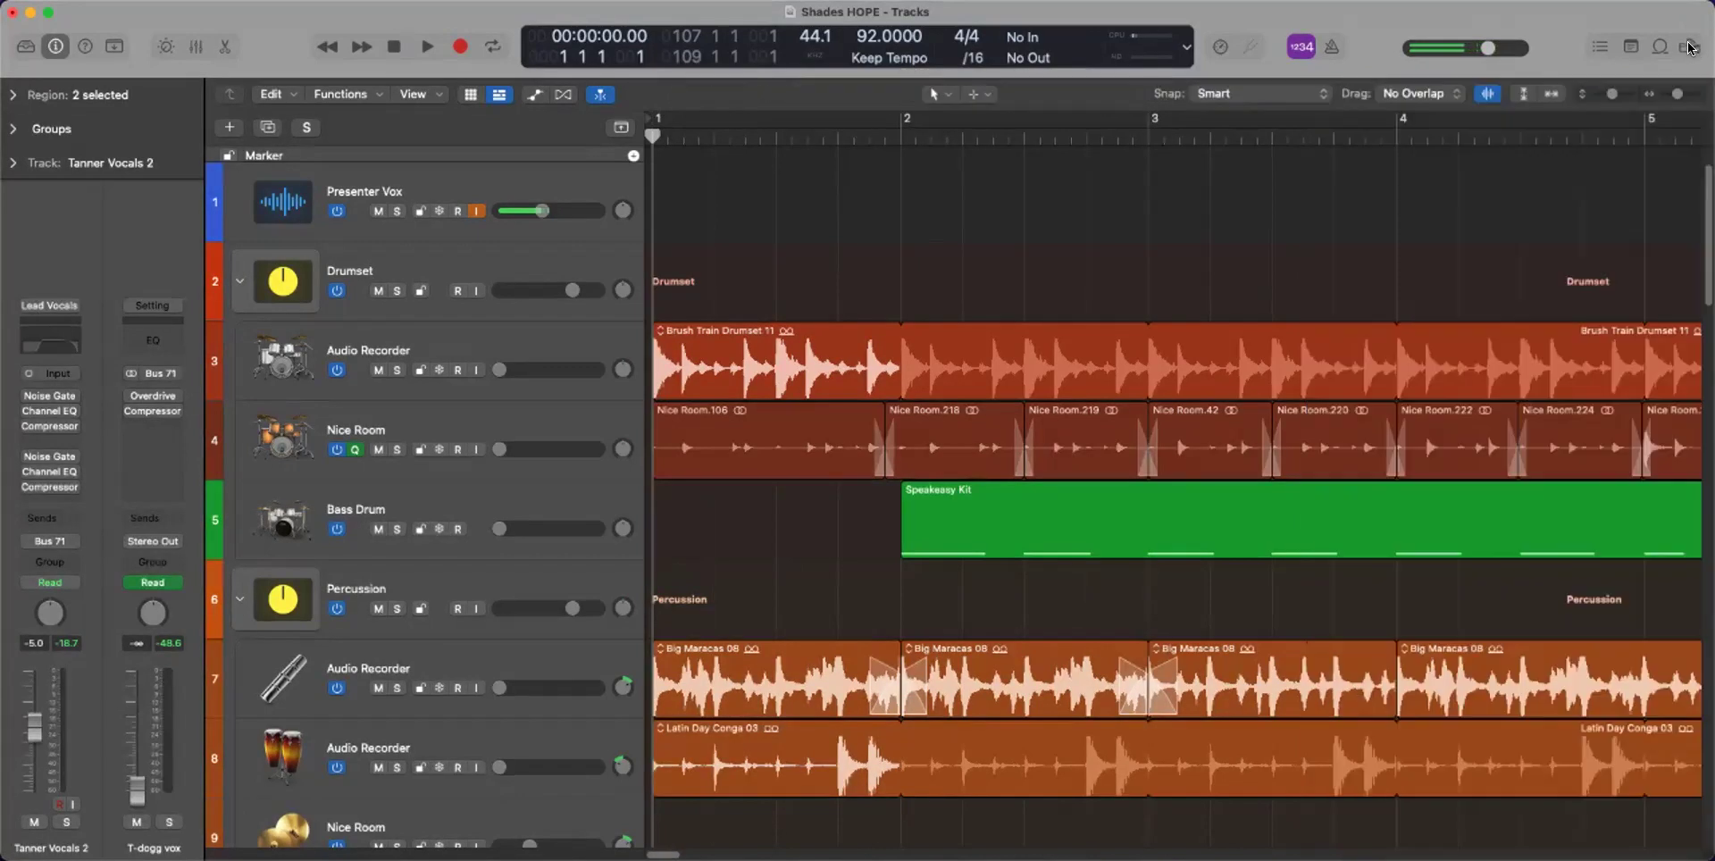
Open Clean Up Project from File > Project Management, keeping all three delete options checked
click(130, 0)
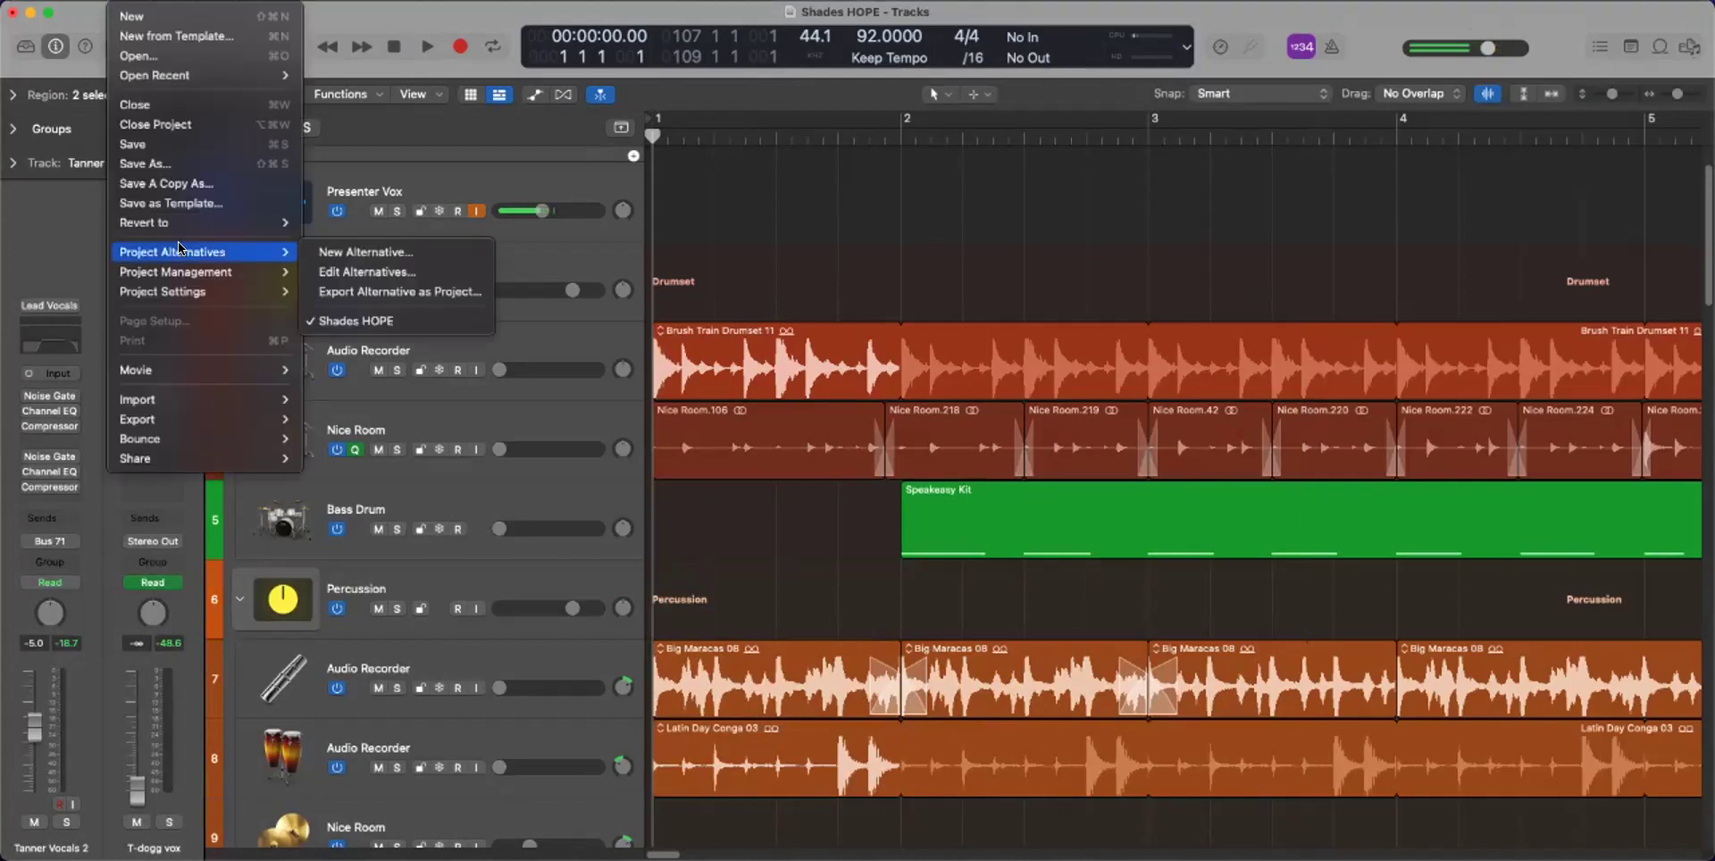
mouse_move(187, 295)
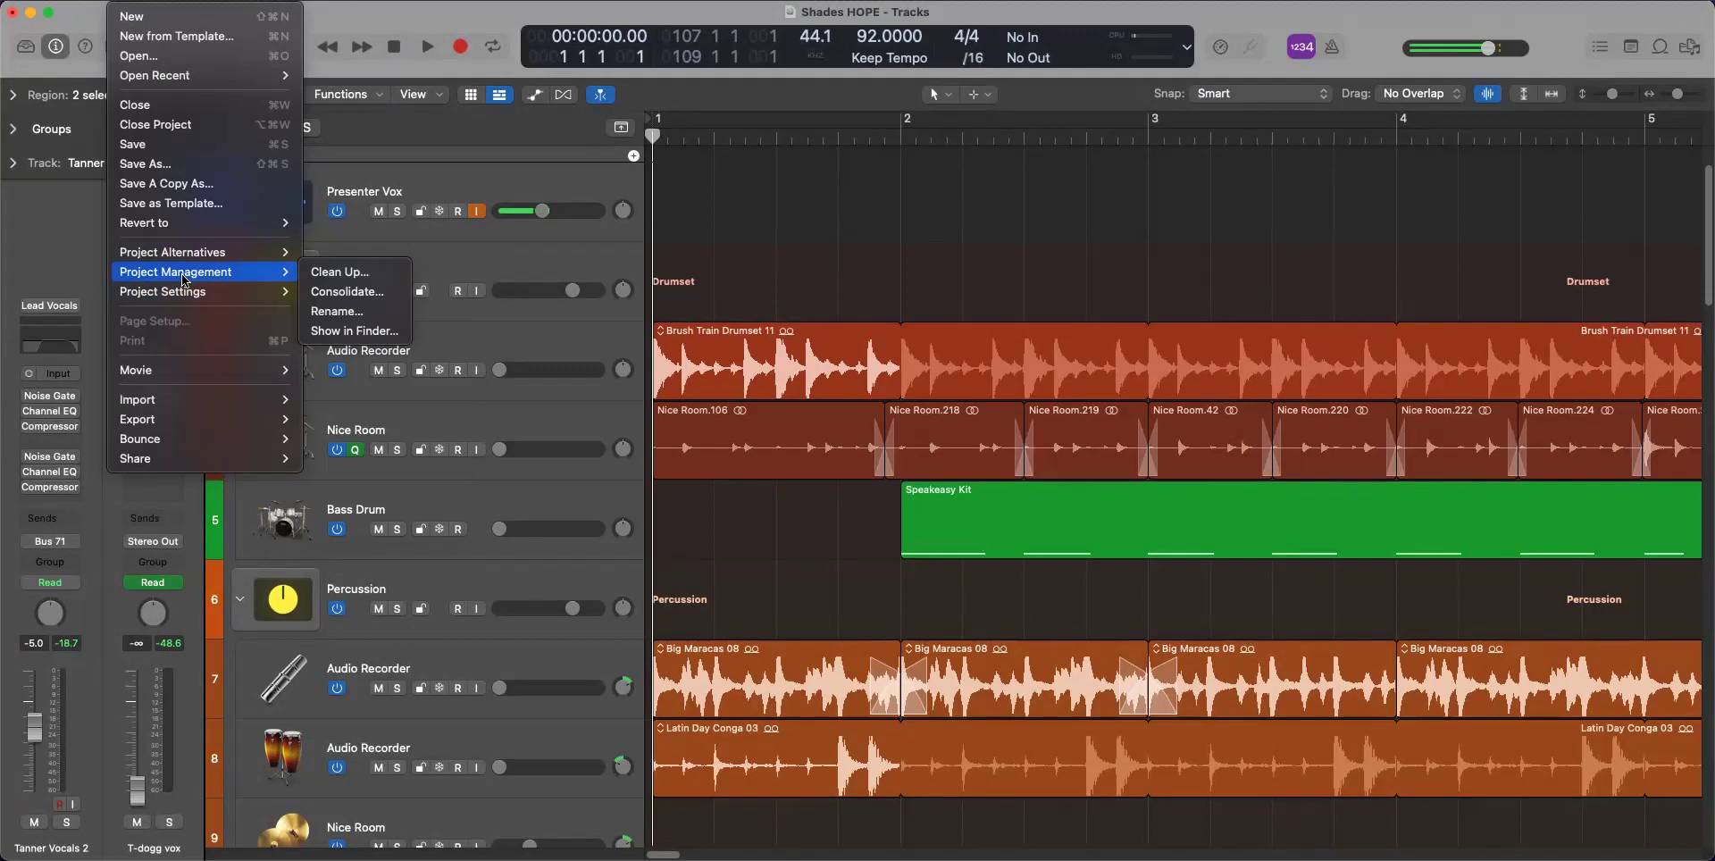
click(354, 274)
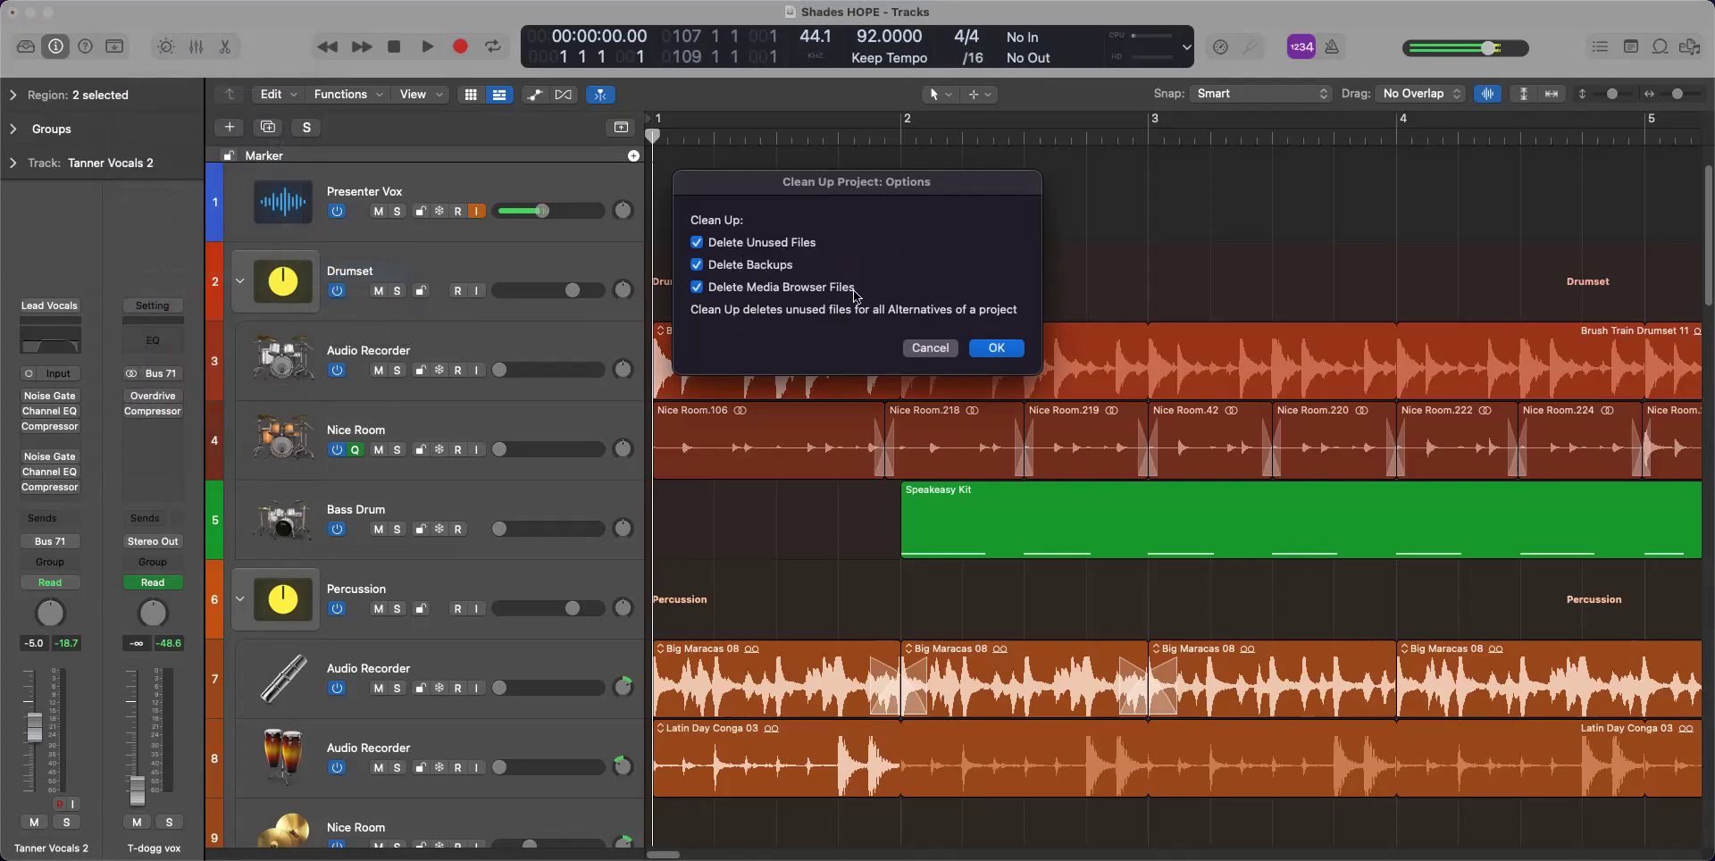
Accept the options, review the unused files including the Dev02 tracks, and confirm their deletion
click(998, 350)
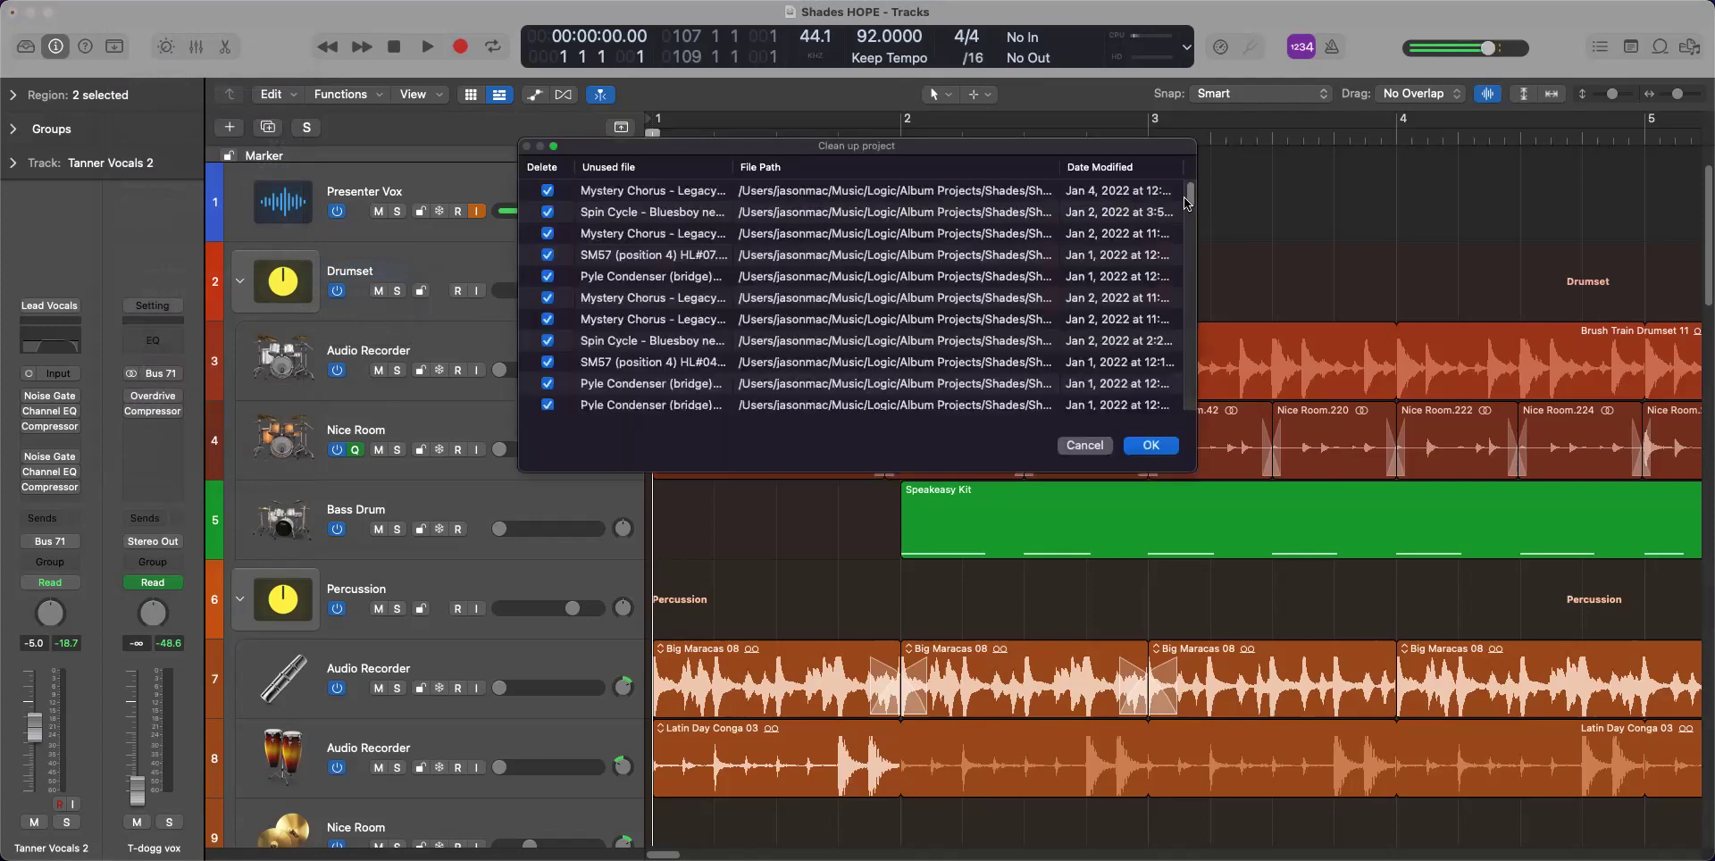
scroll(1194, 206, down, 3)
drag(1193, 206, 1192, 398)
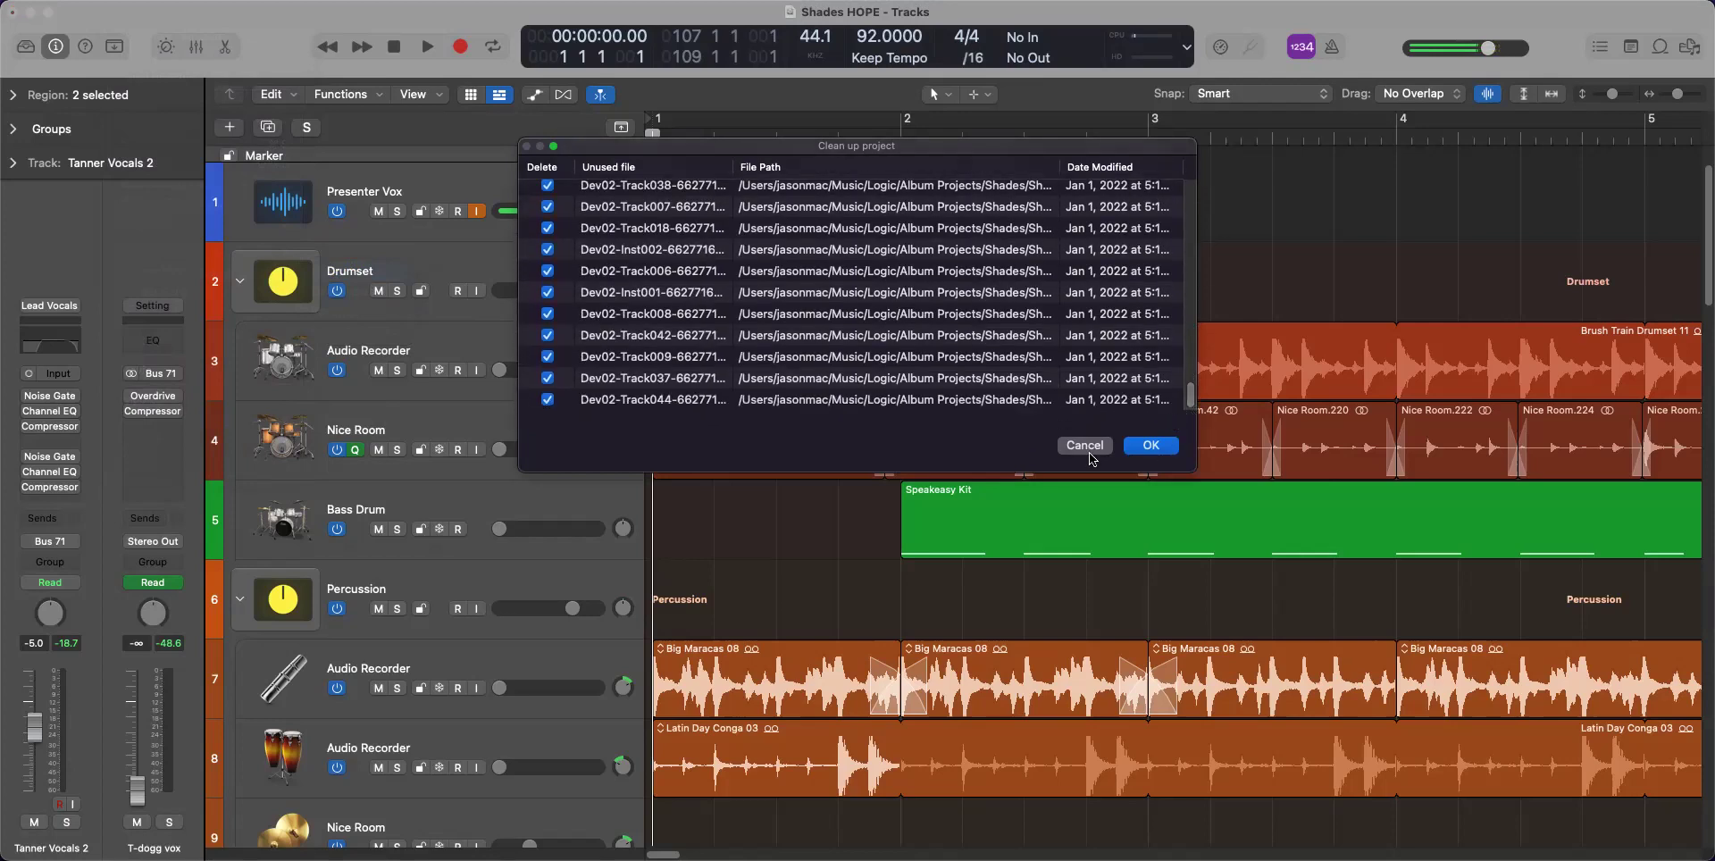
click(1152, 446)
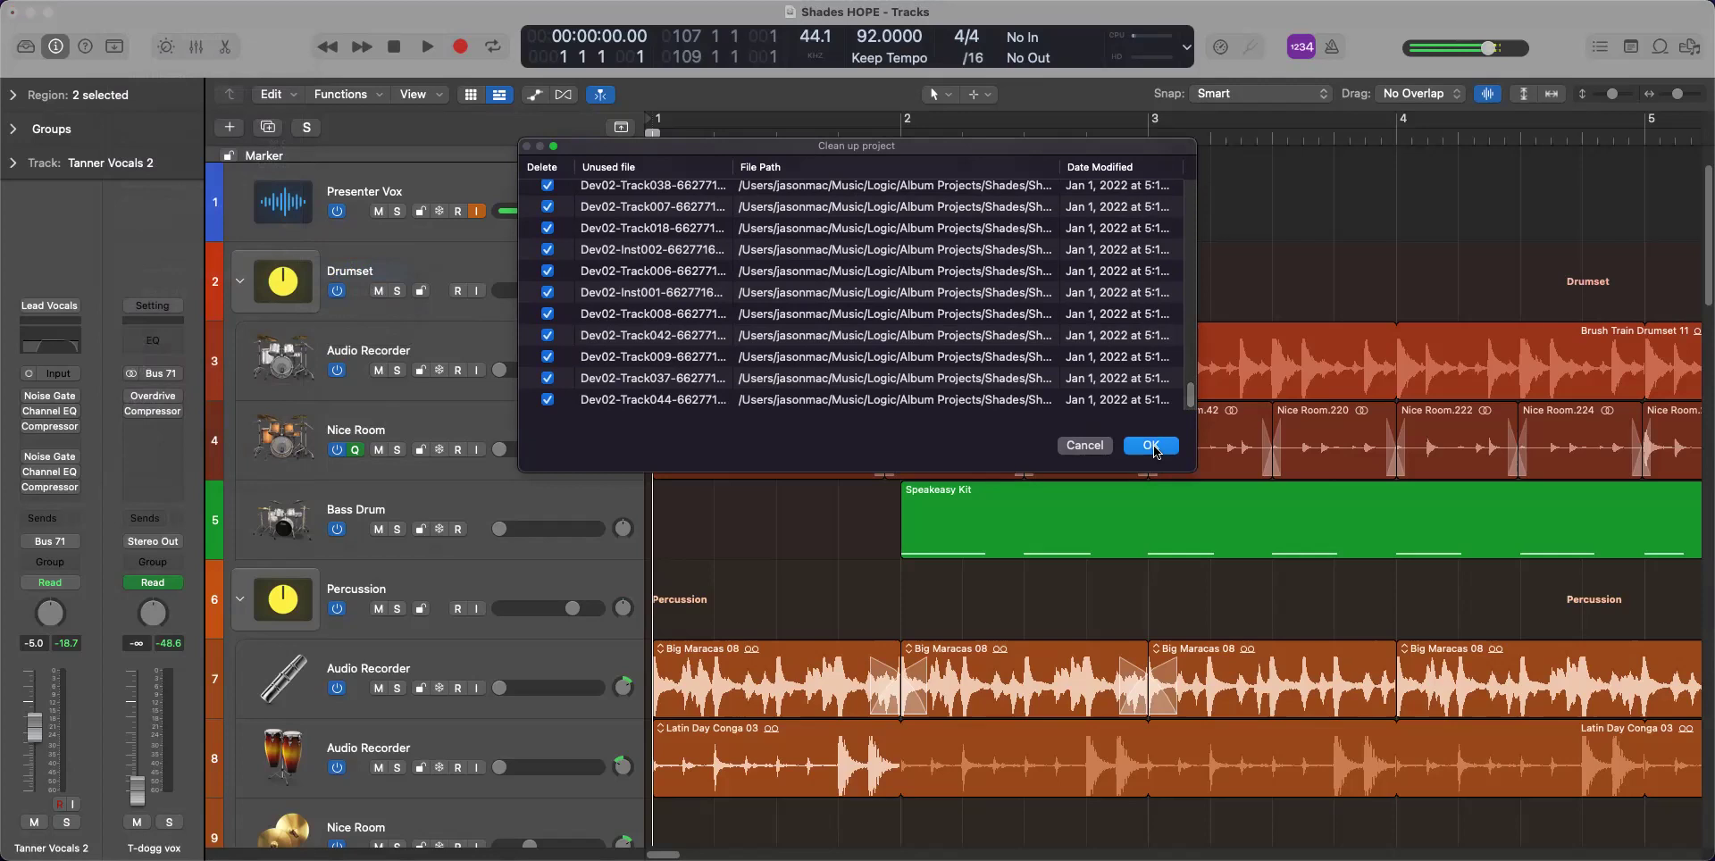